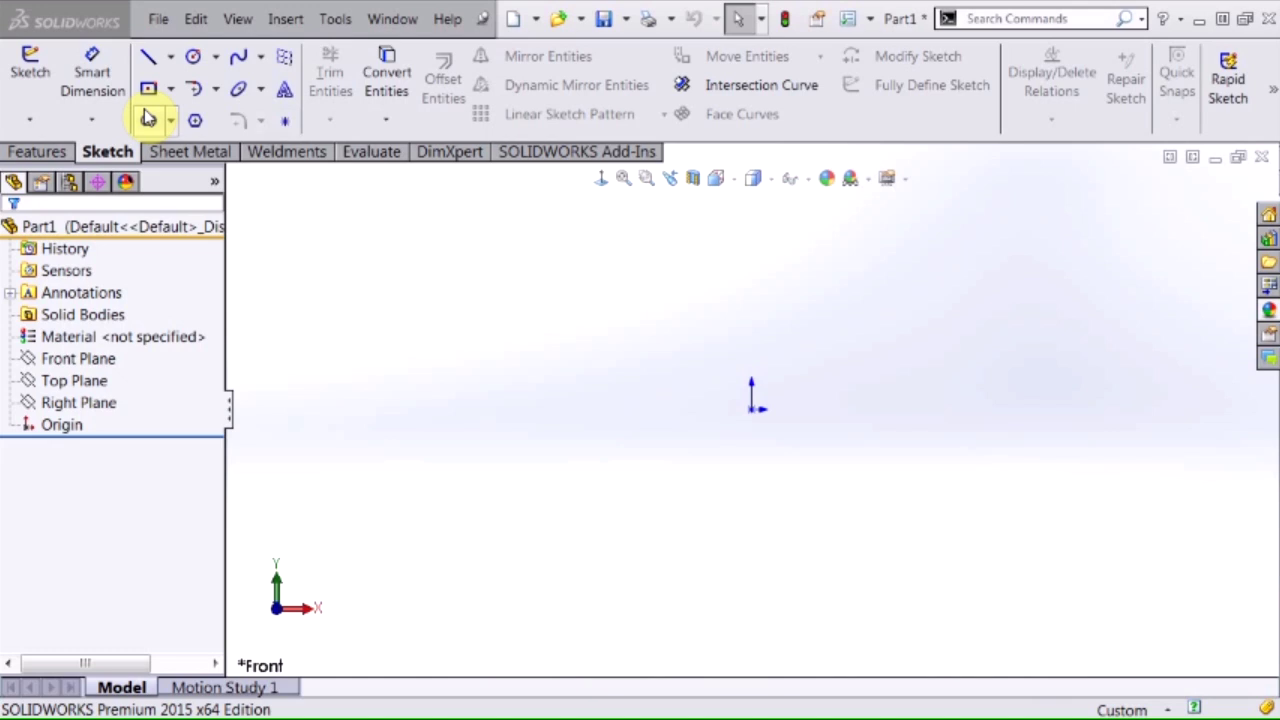
- Start a new 3D sketch in the part and show the origin in a three-dimensional view
click(28, 120)
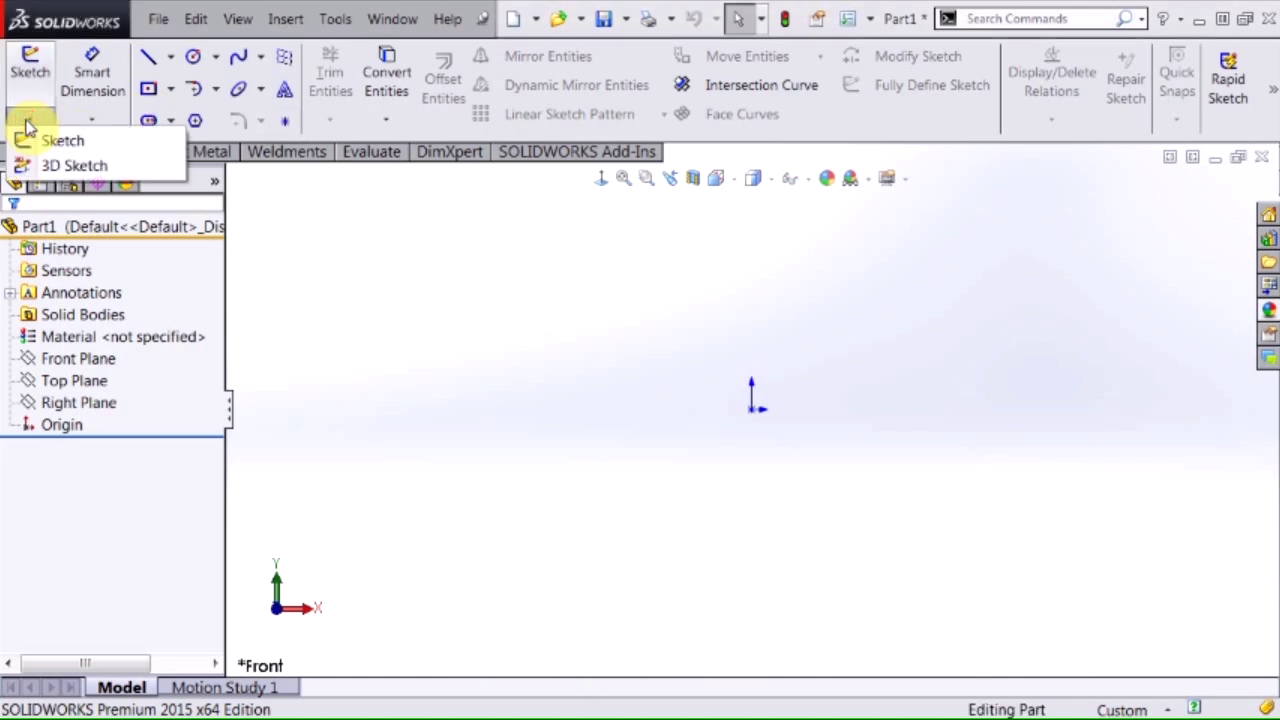
click(58, 167)
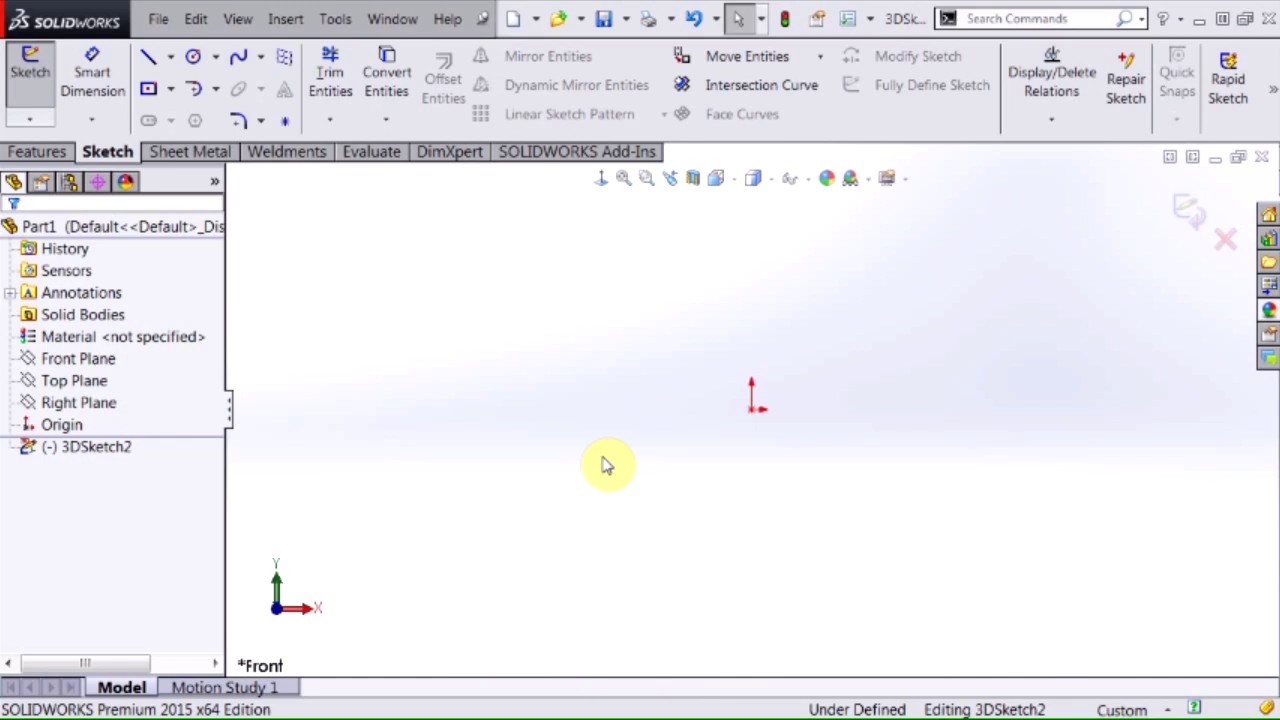
mouse_move(614, 423)
middle_down()
mouse_move(550, 412)
mouse_move(526, 503)
mouse_move(543, 494)
mouse_move(532, 530)
mouse_move(547, 535)
middle_up()
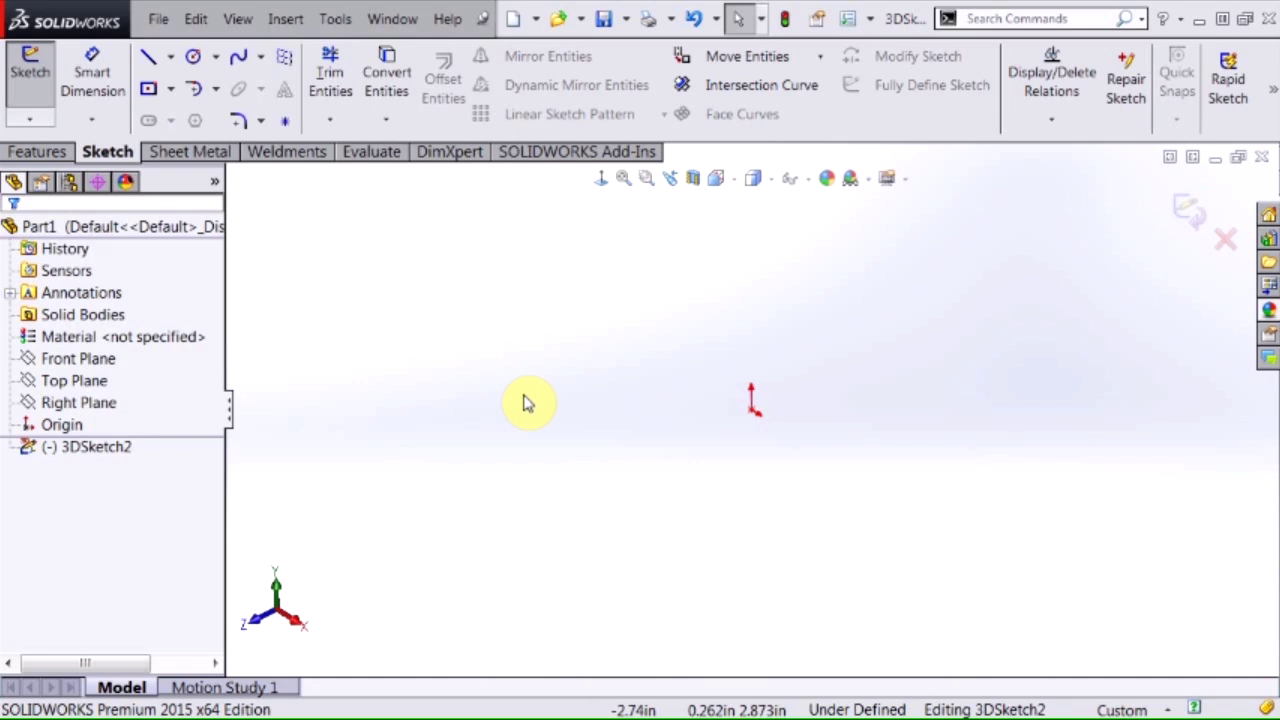
key(s)
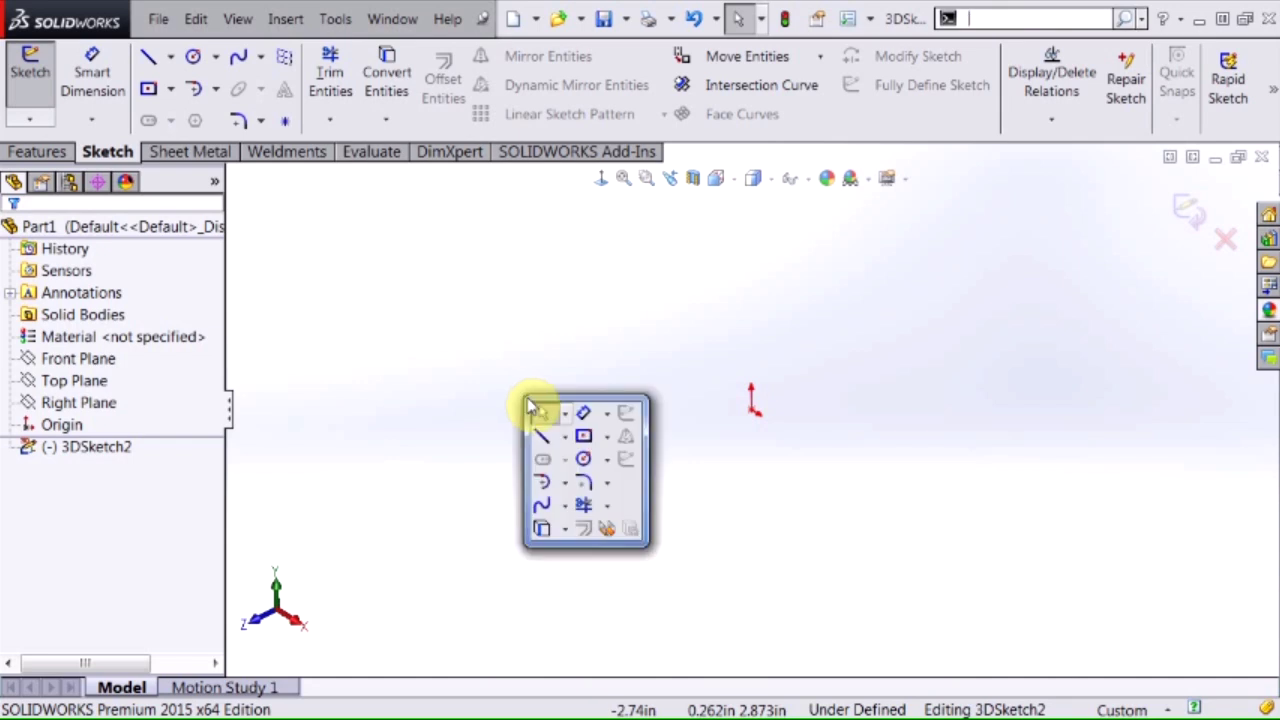
click(585, 440)
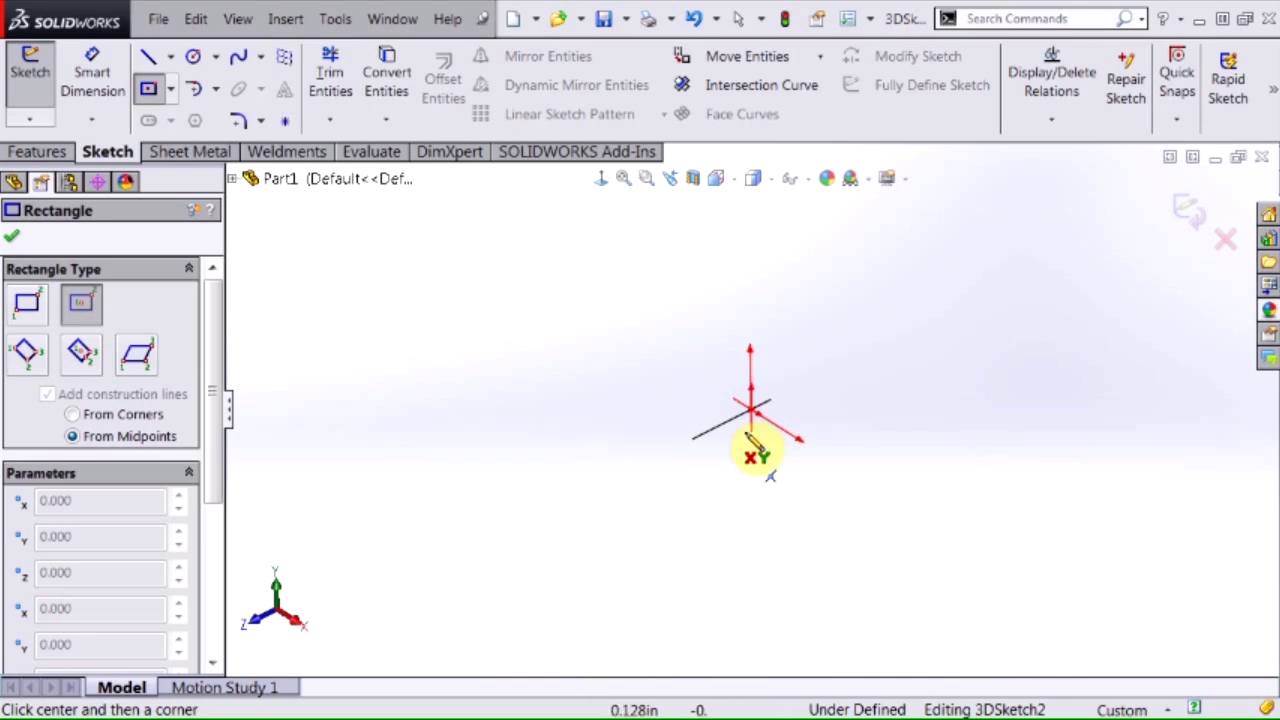
click(756, 411)
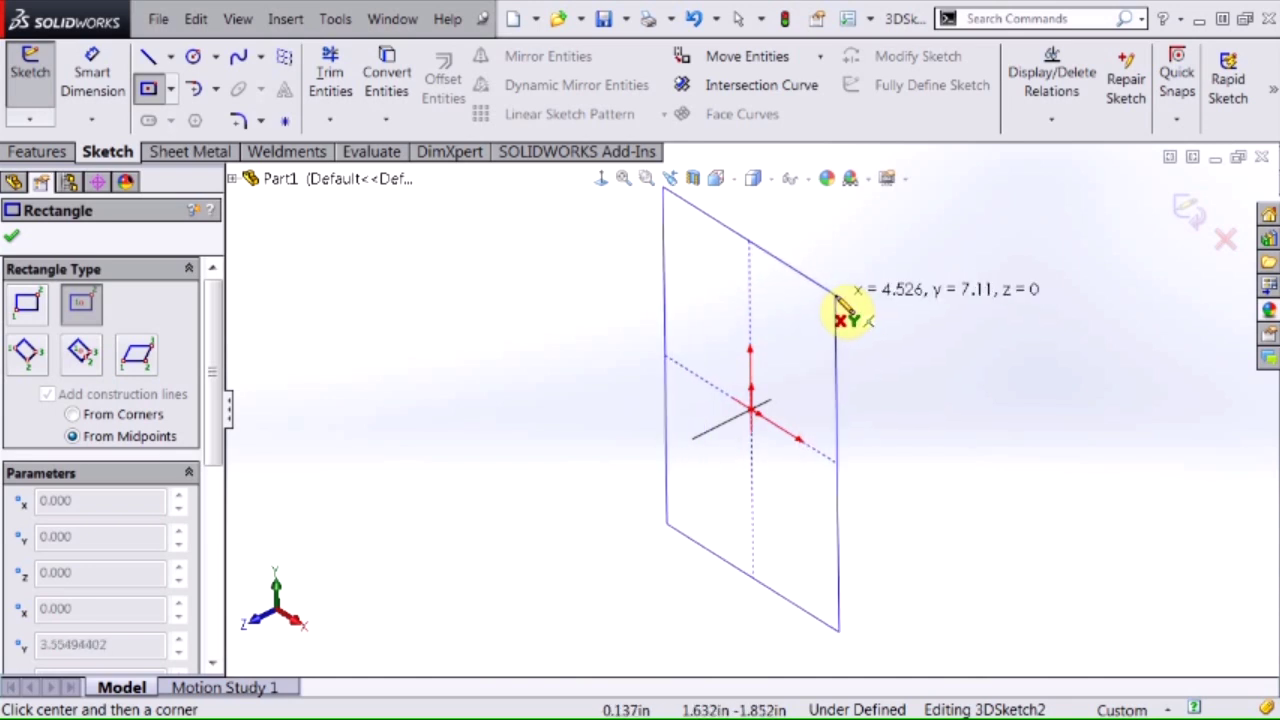
key(Escape)
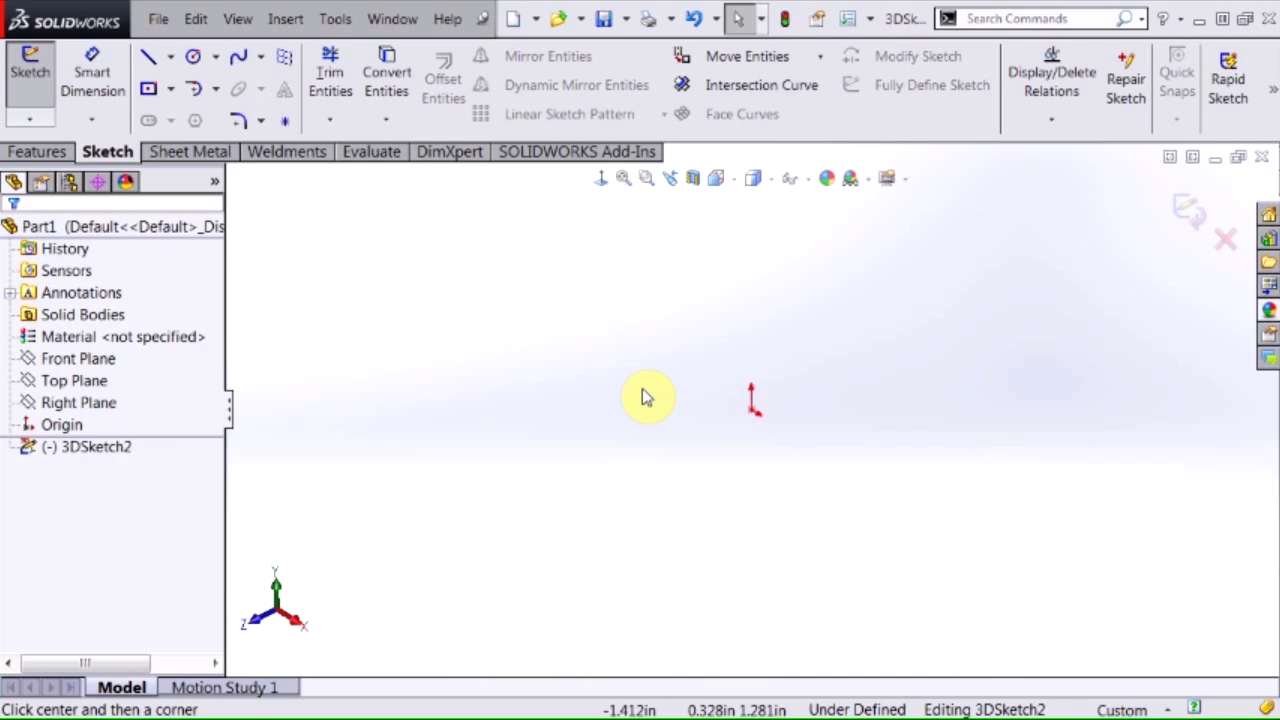
- Sketch a center rectangle on the ZX plane, centered on the origin
key(s)
click(703, 430)
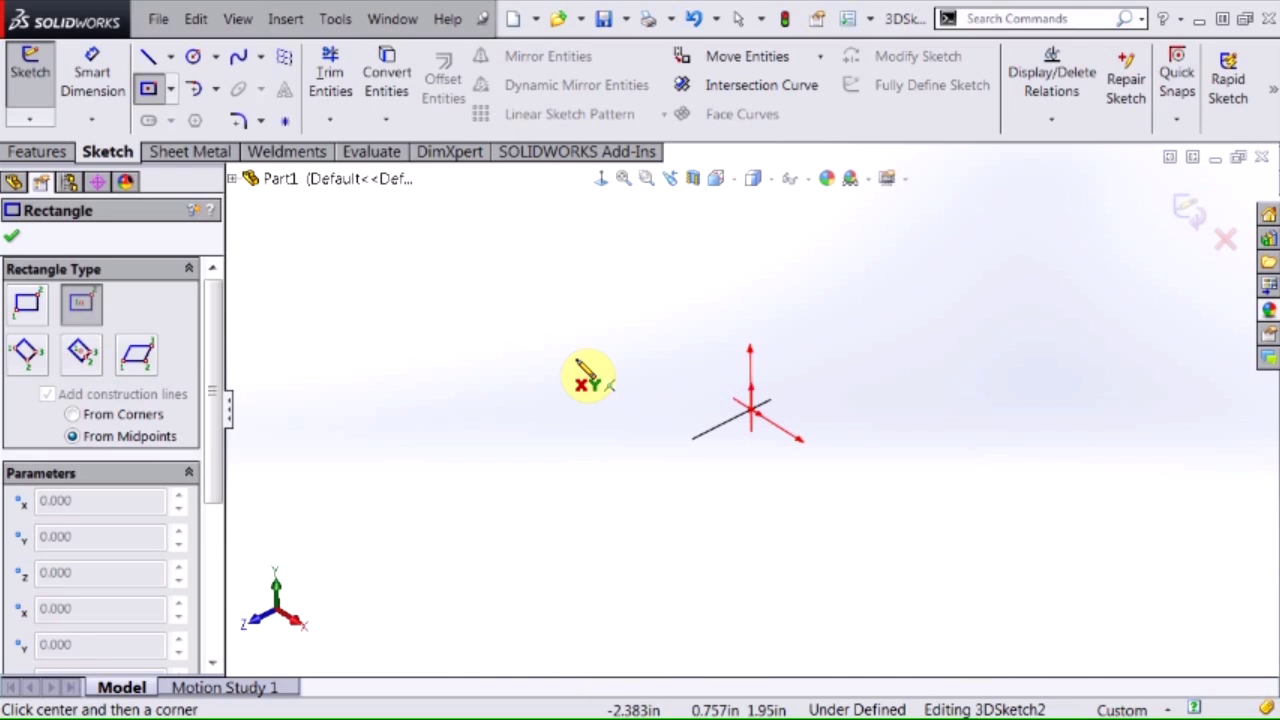
key(Tab)
key(Tab)
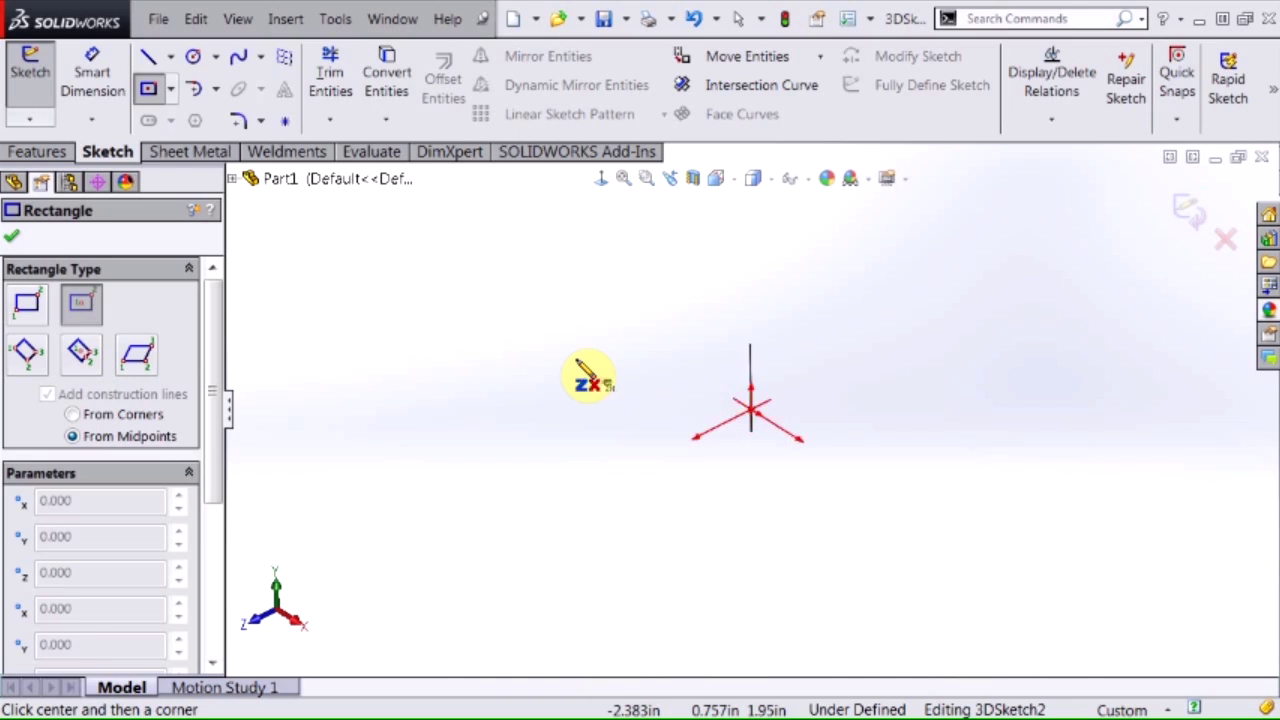
key(Tab)
key(Tab)
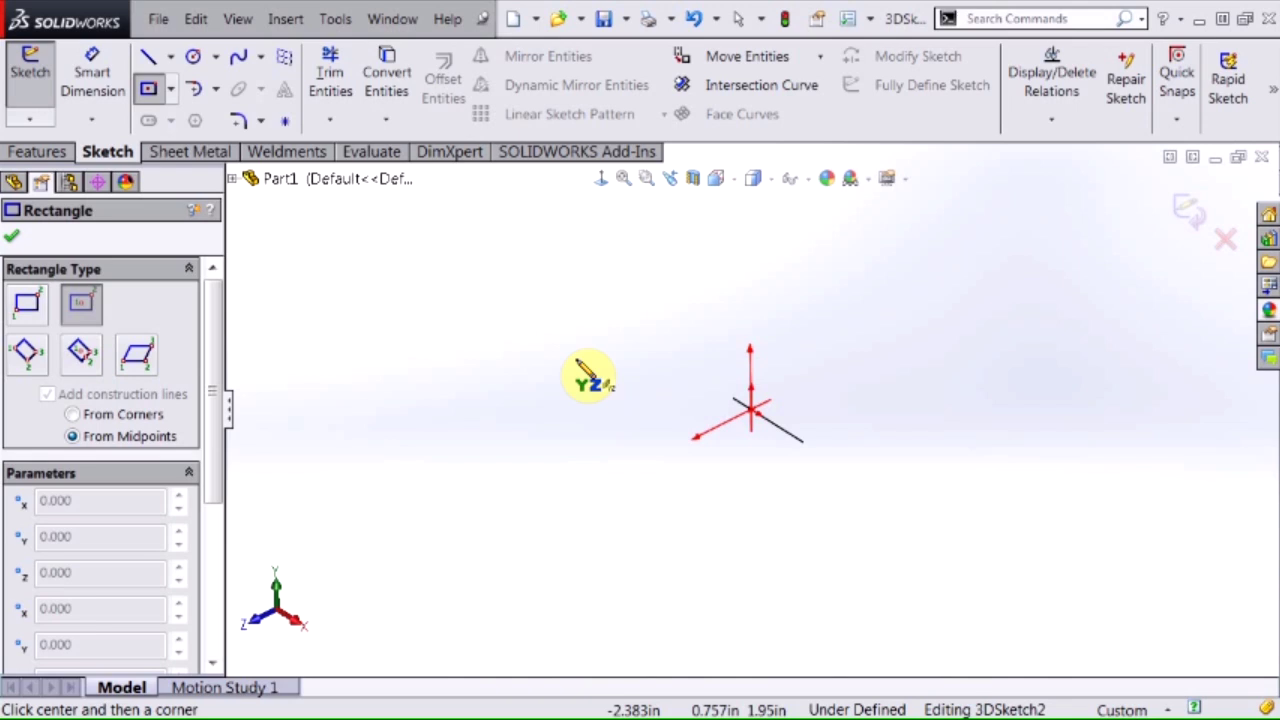
key(Tab)
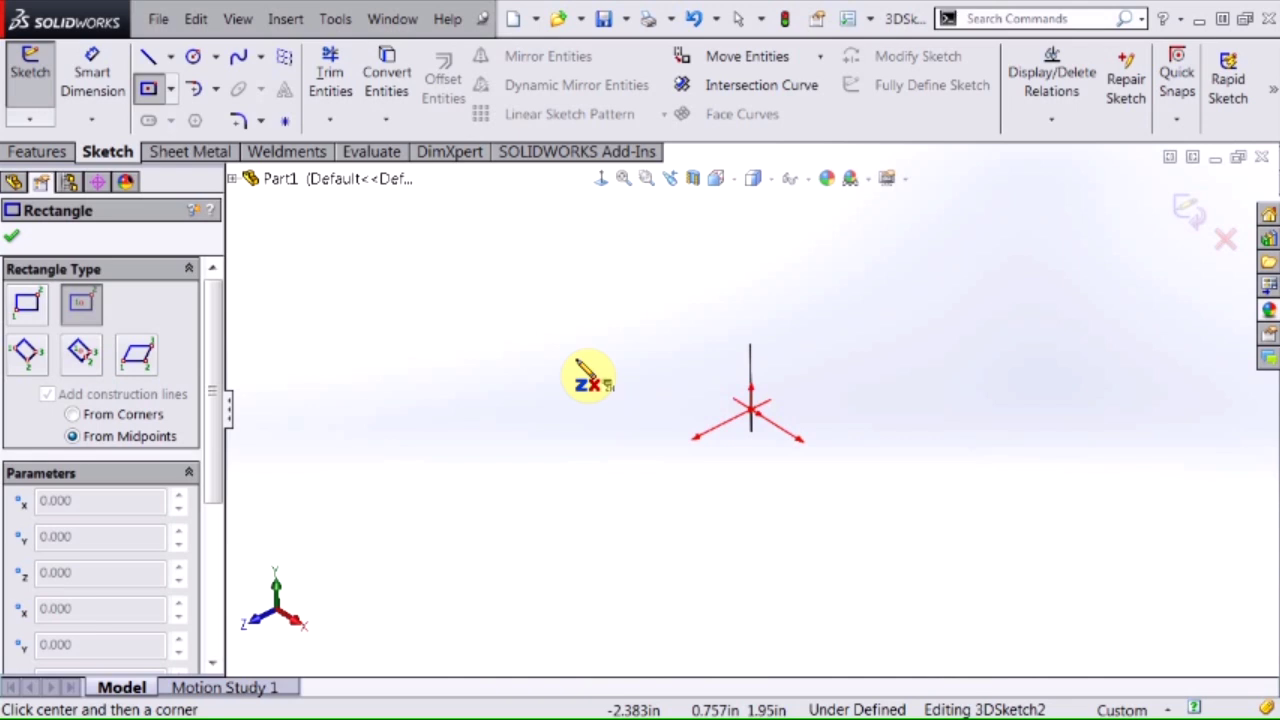
click(752, 412)
click(847, 240)
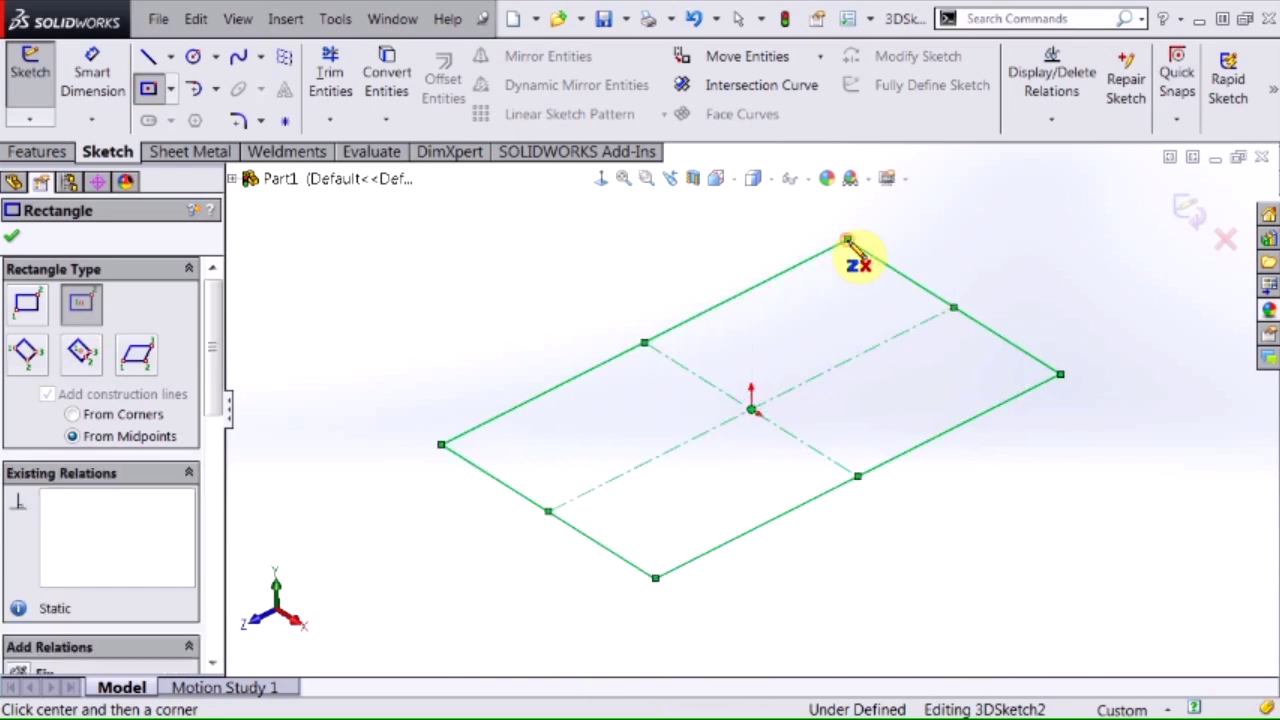
- Convert the rectangle's outline to construction geometry and finish the rectangle command
drag(214, 329, 228, 414)
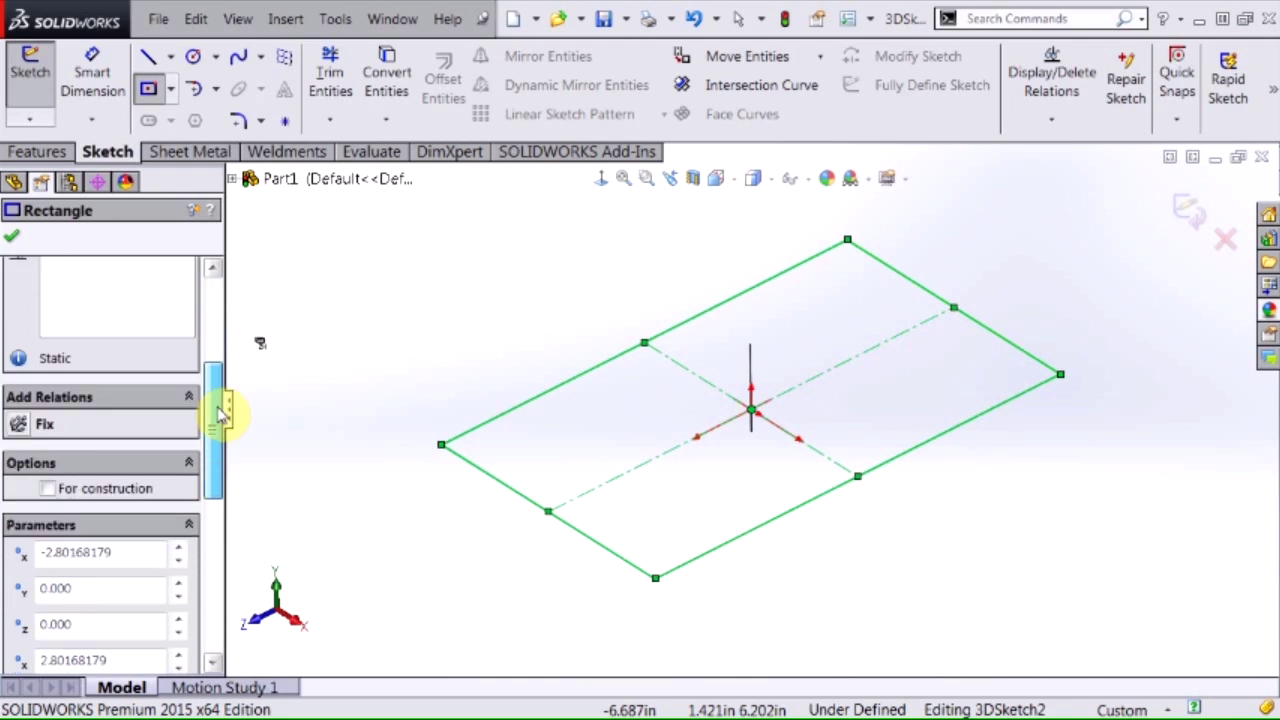
click(47, 488)
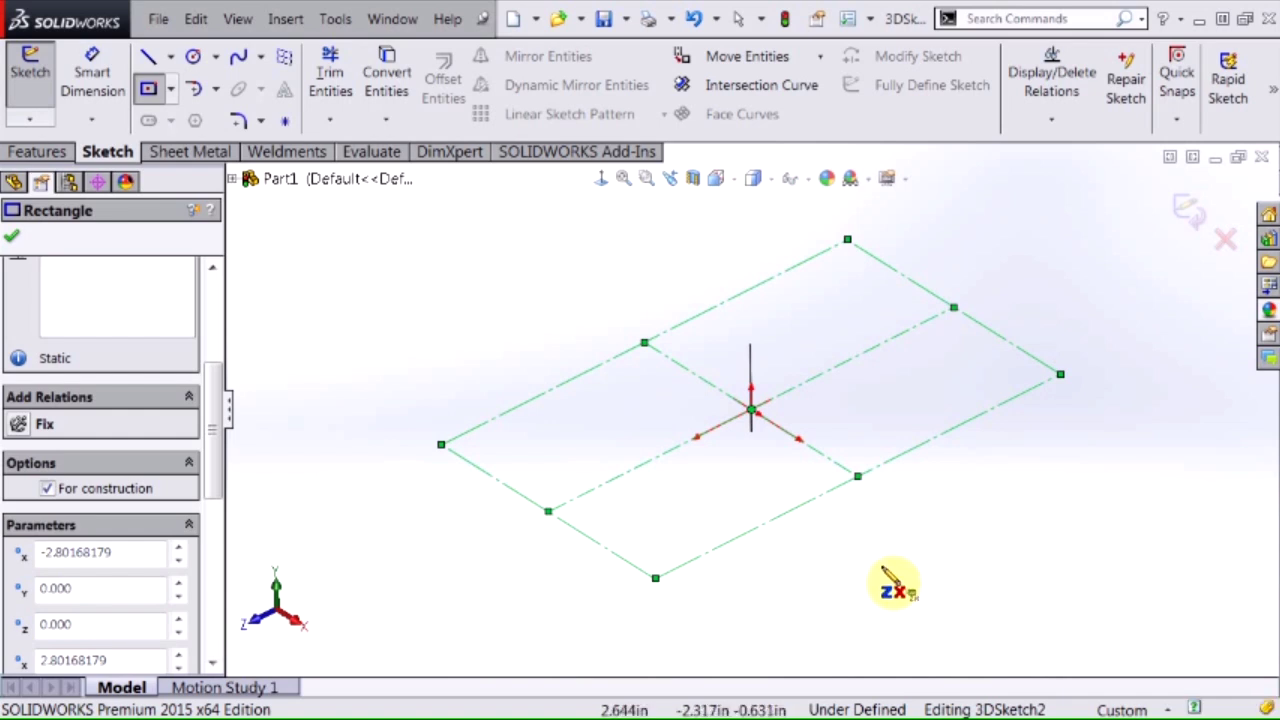
key(Escape)
- Dimension the rectangle's long side along the Z direction to 48 in
middle_drag(885, 565, 889, 534)
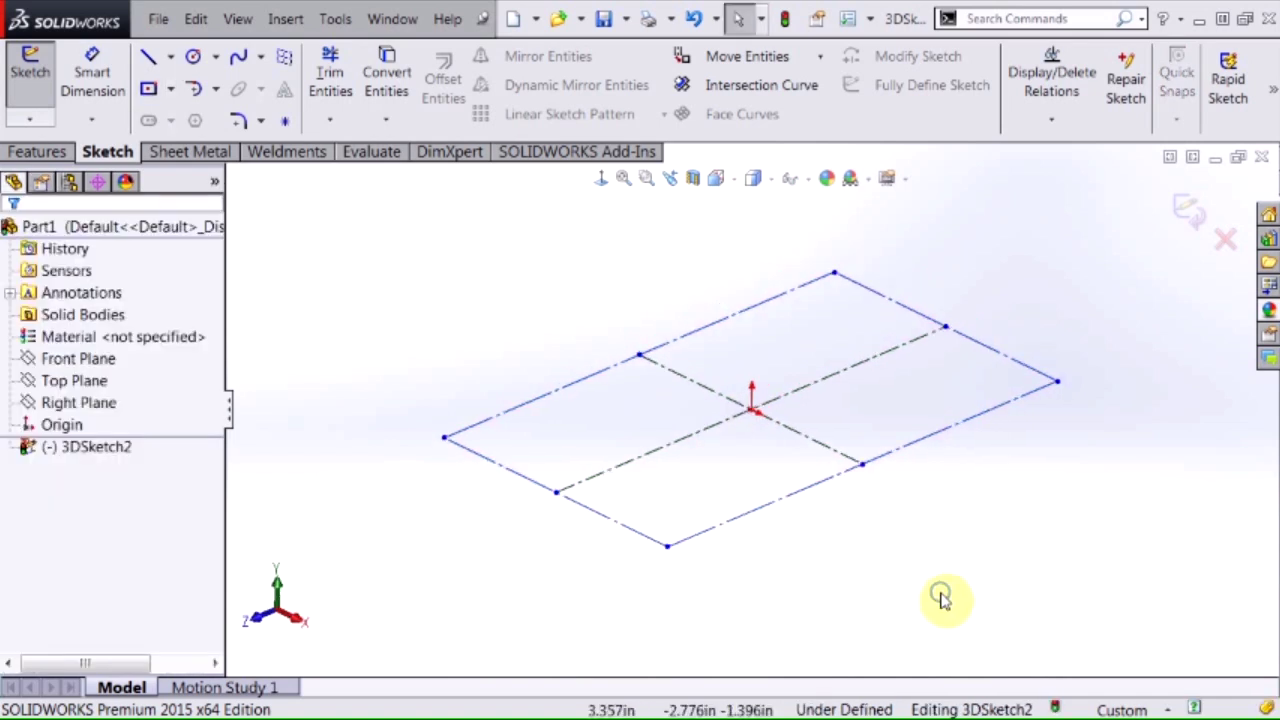
right_drag(945, 510, 948, 450)
click(949, 444)
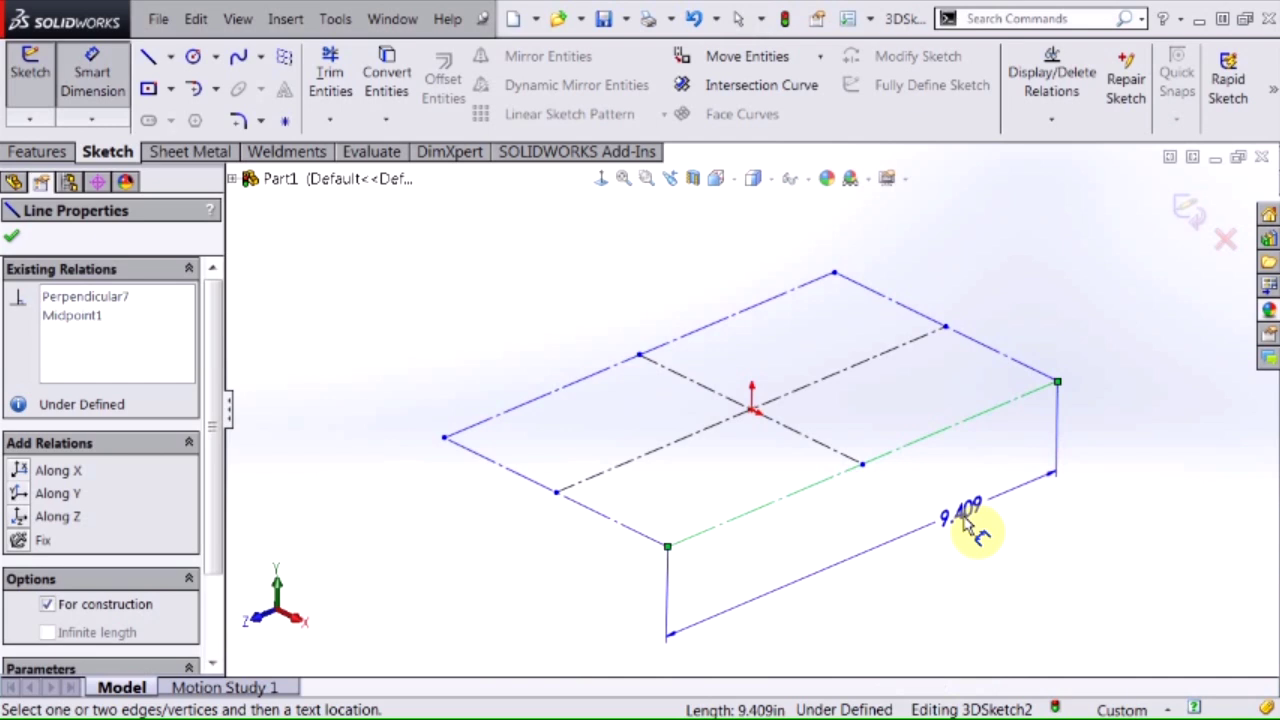
click(1030, 576)
text(48)
key(Return)
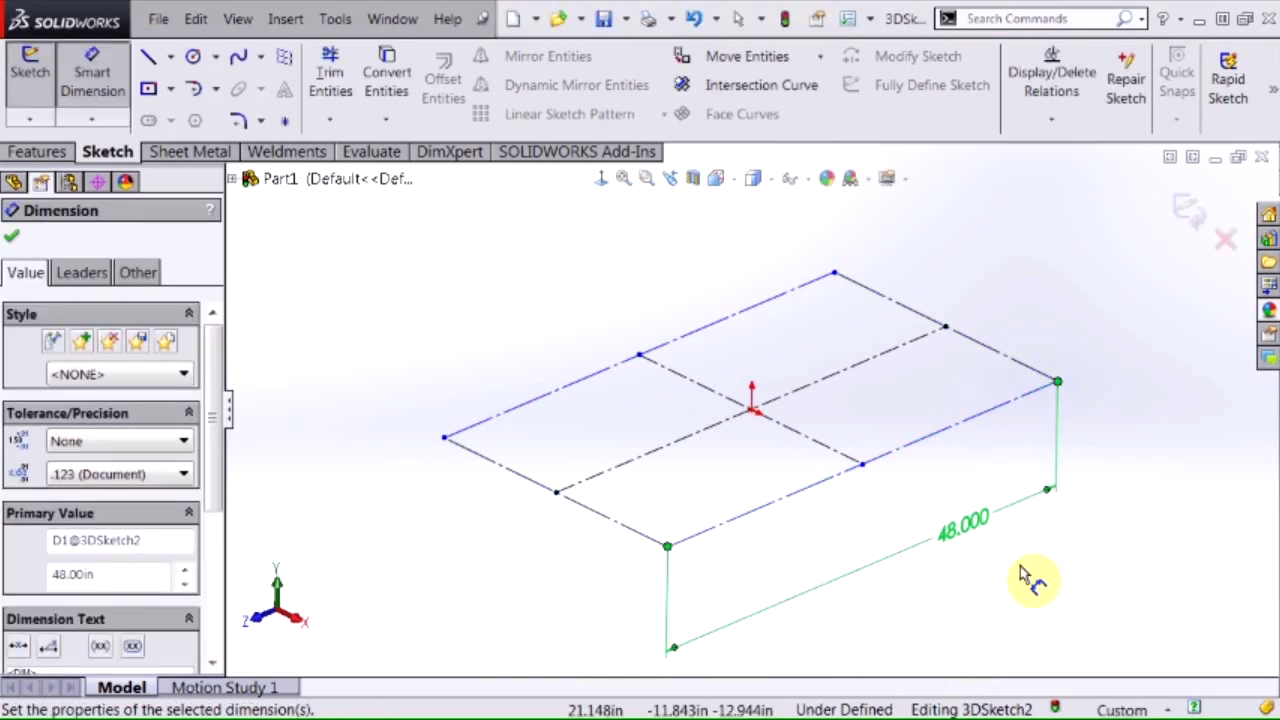
- Dimension the rectangle's short side along the X direction to 26 in, fit the sketch in view and finish dimensioning
click(1029, 367)
click(1045, 315)
text(26)
key(Return)
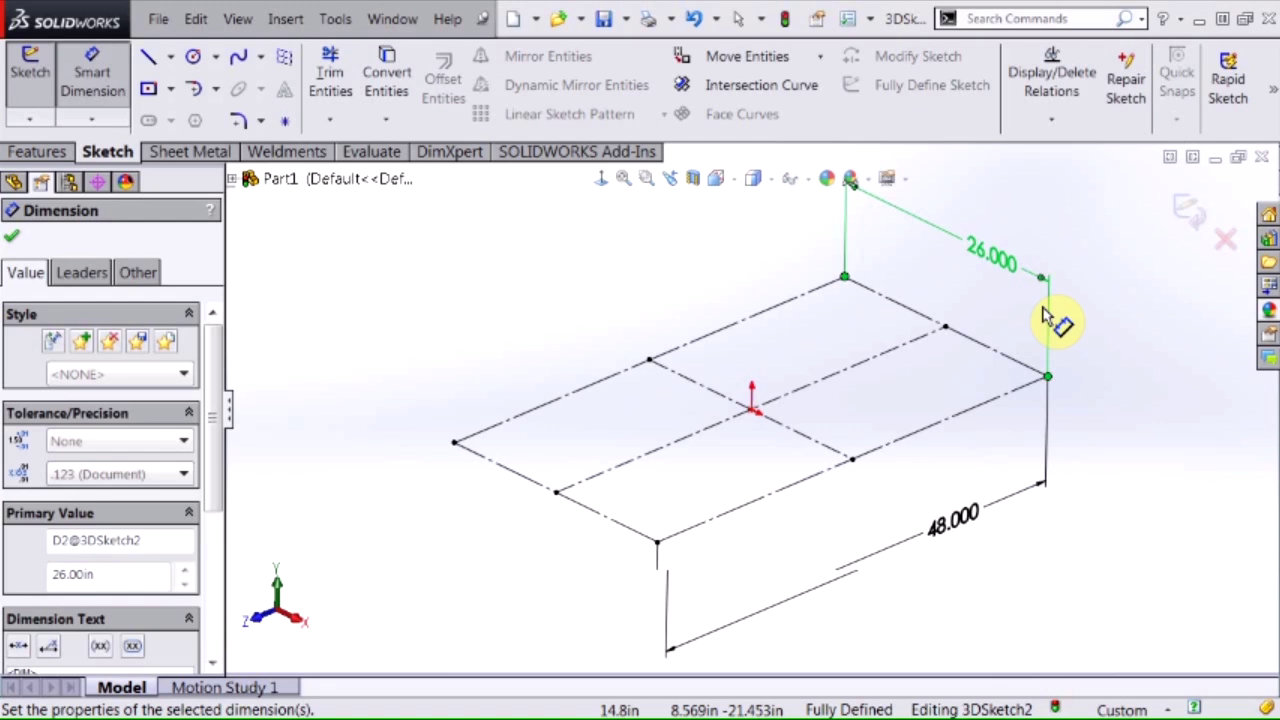
key(f)
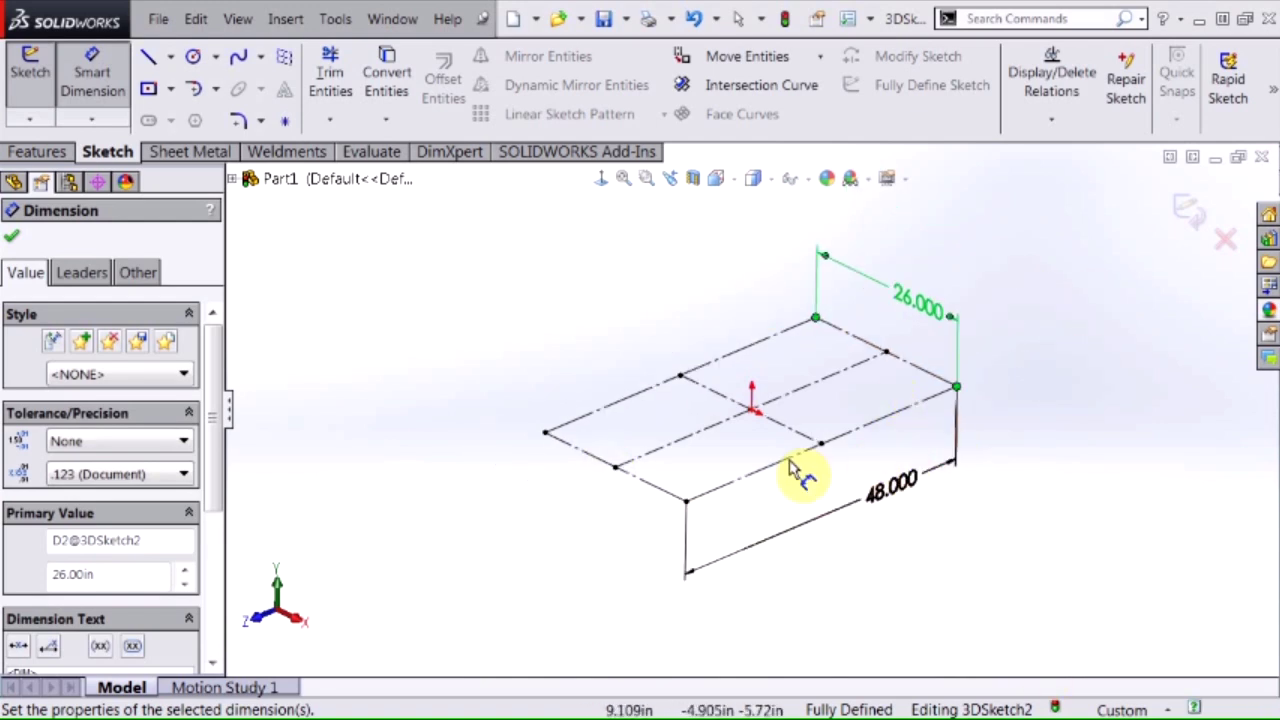
click(14, 240)
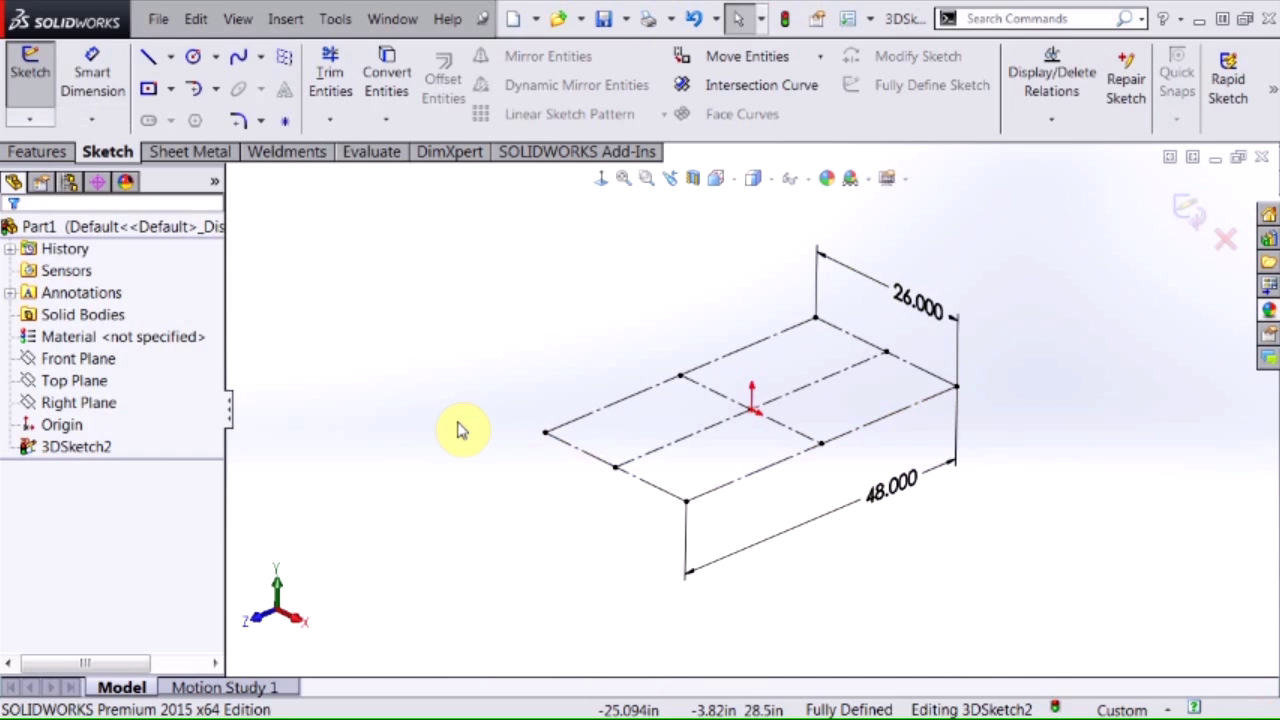
- Sketch three connected lines forming an upright frame at the rectangle's front short end, rising vertically from one corner and ending at the other
key(s)
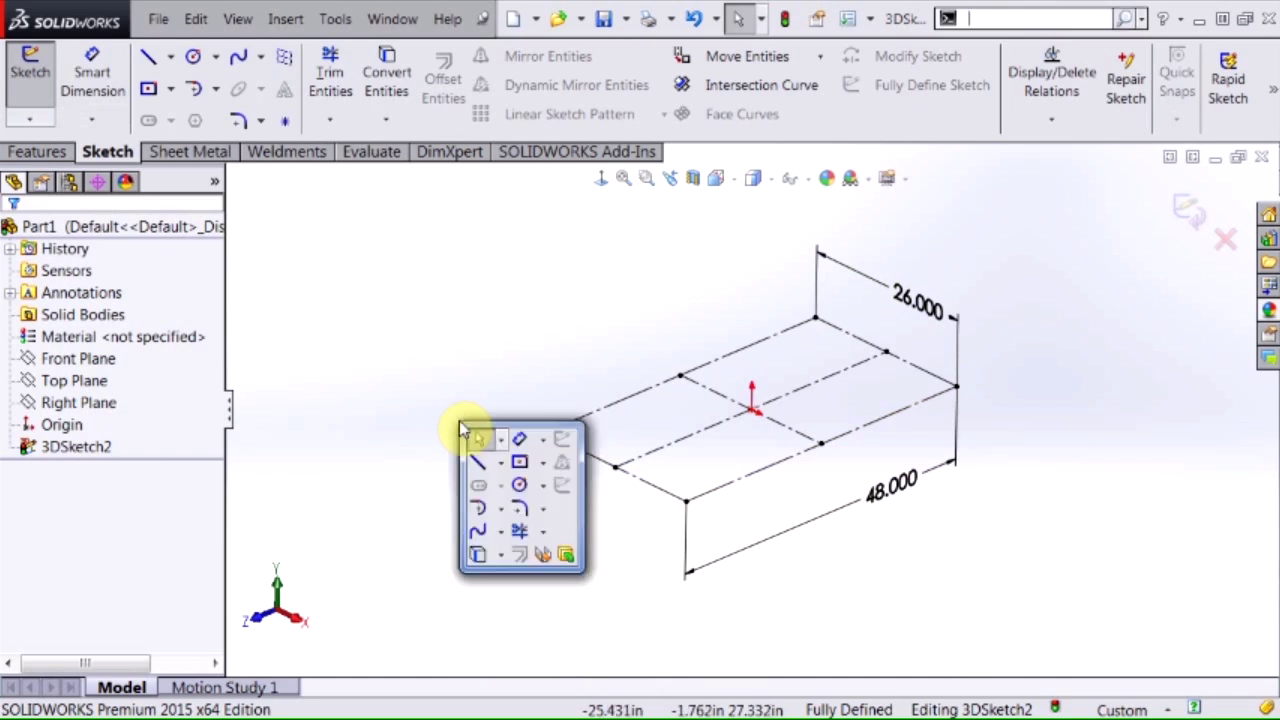
click(486, 478)
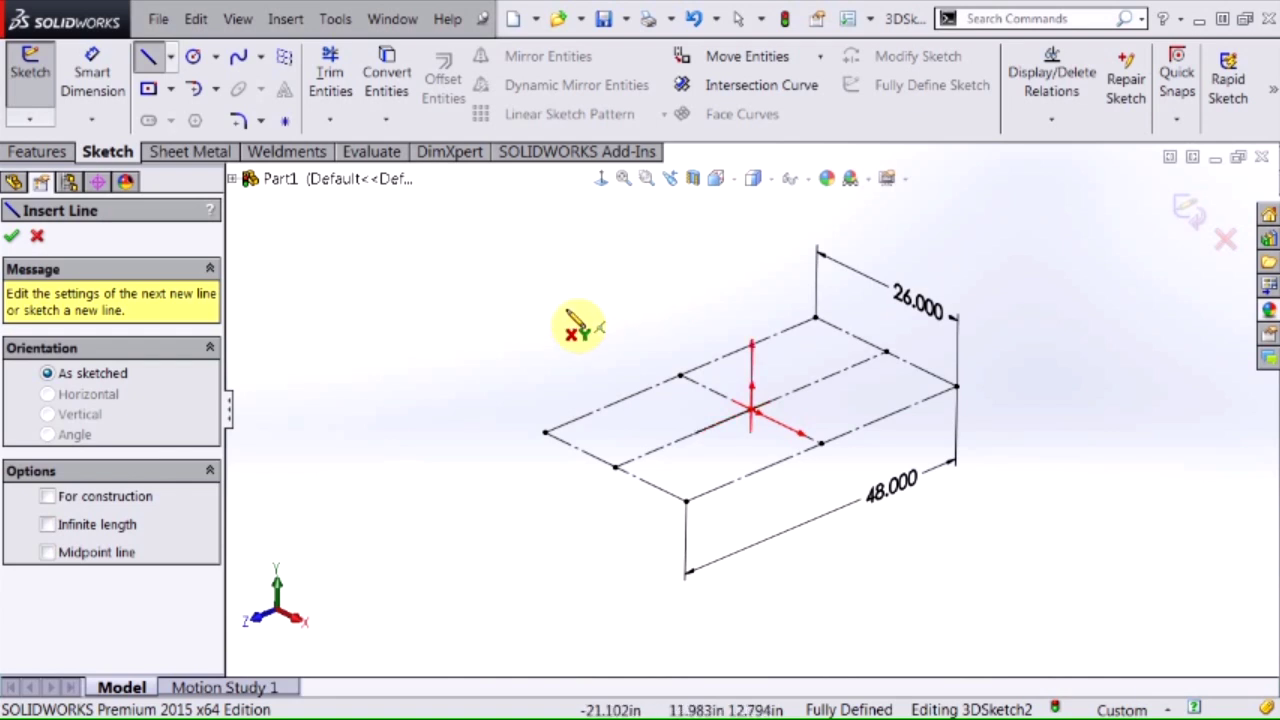
click(544, 430)
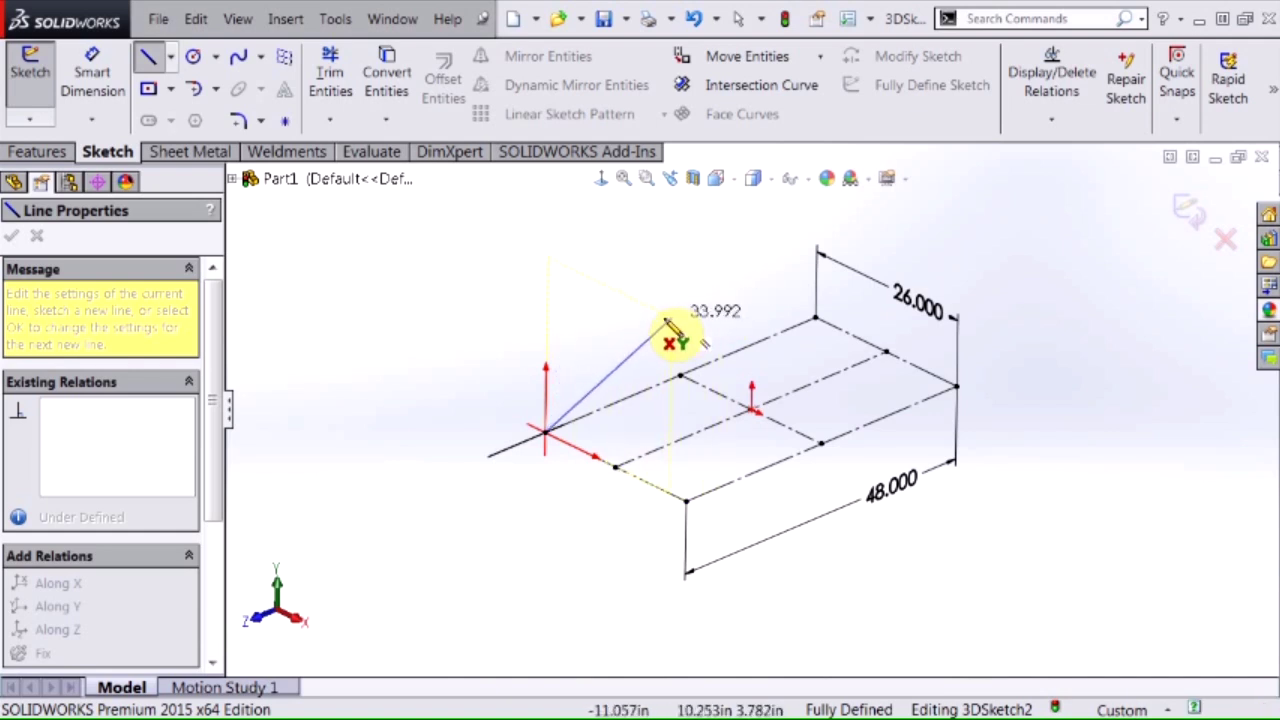
click(545, 248)
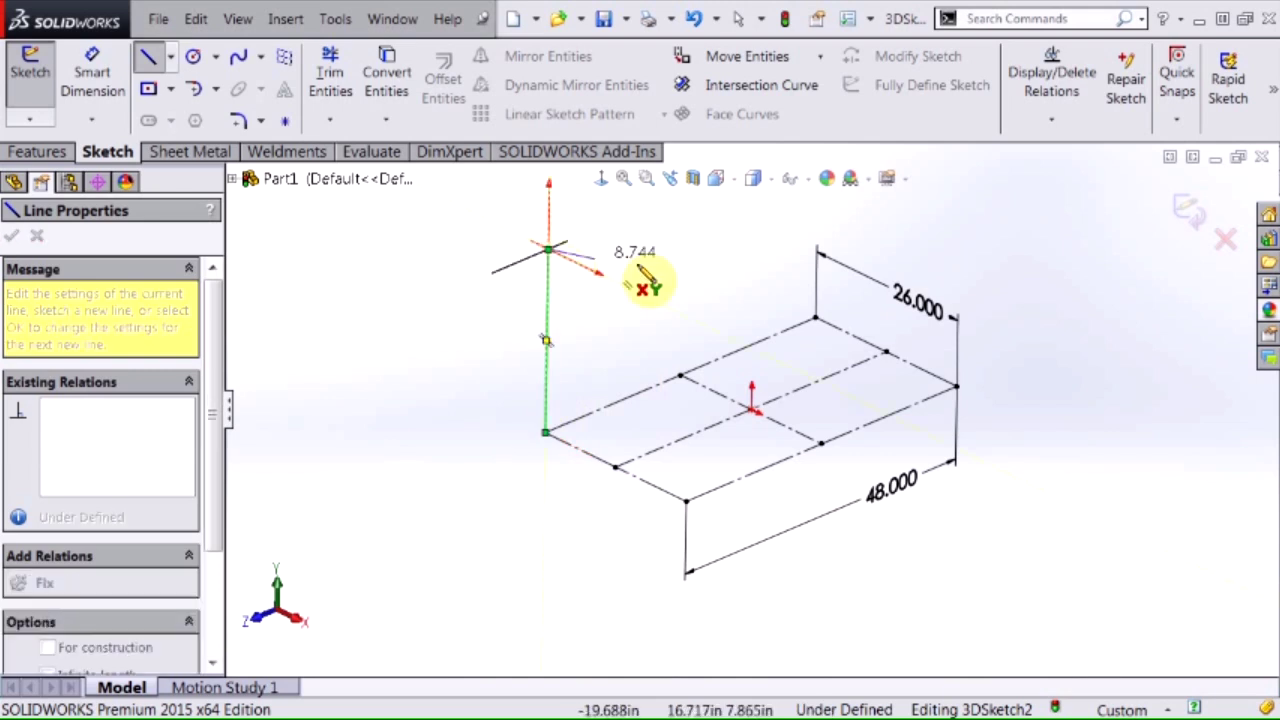
click(722, 283)
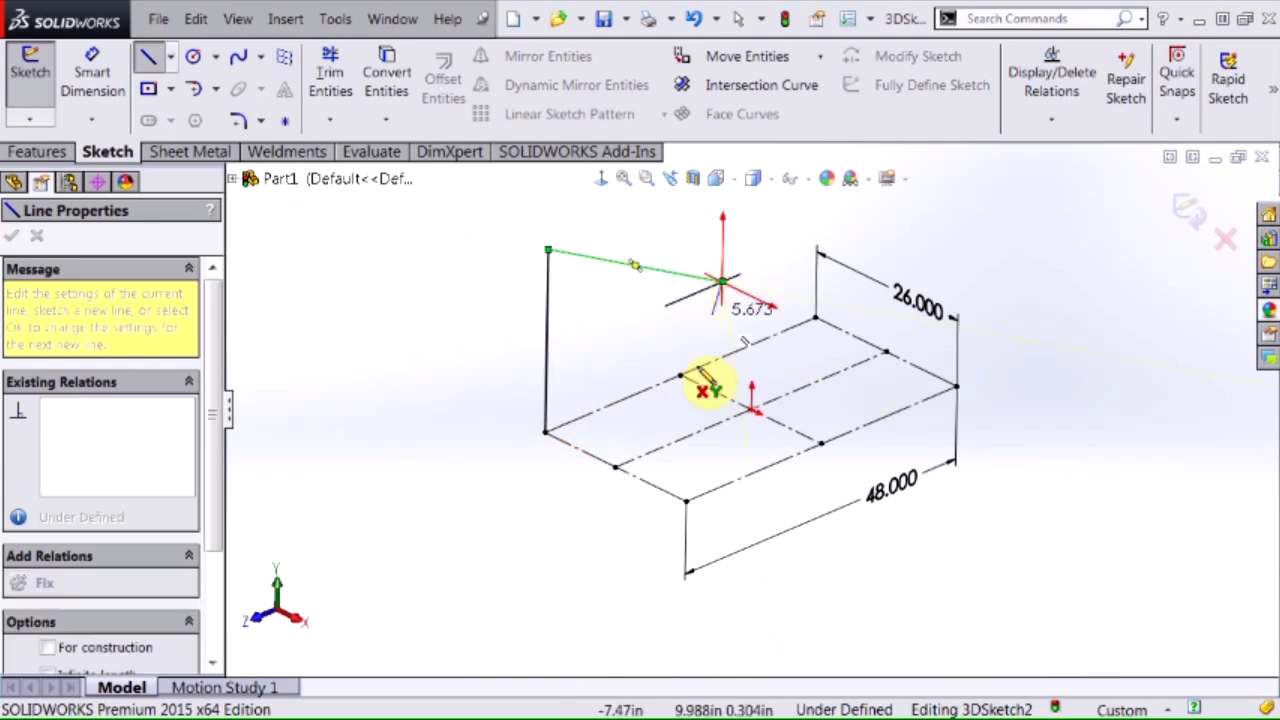
double_click(688, 500)
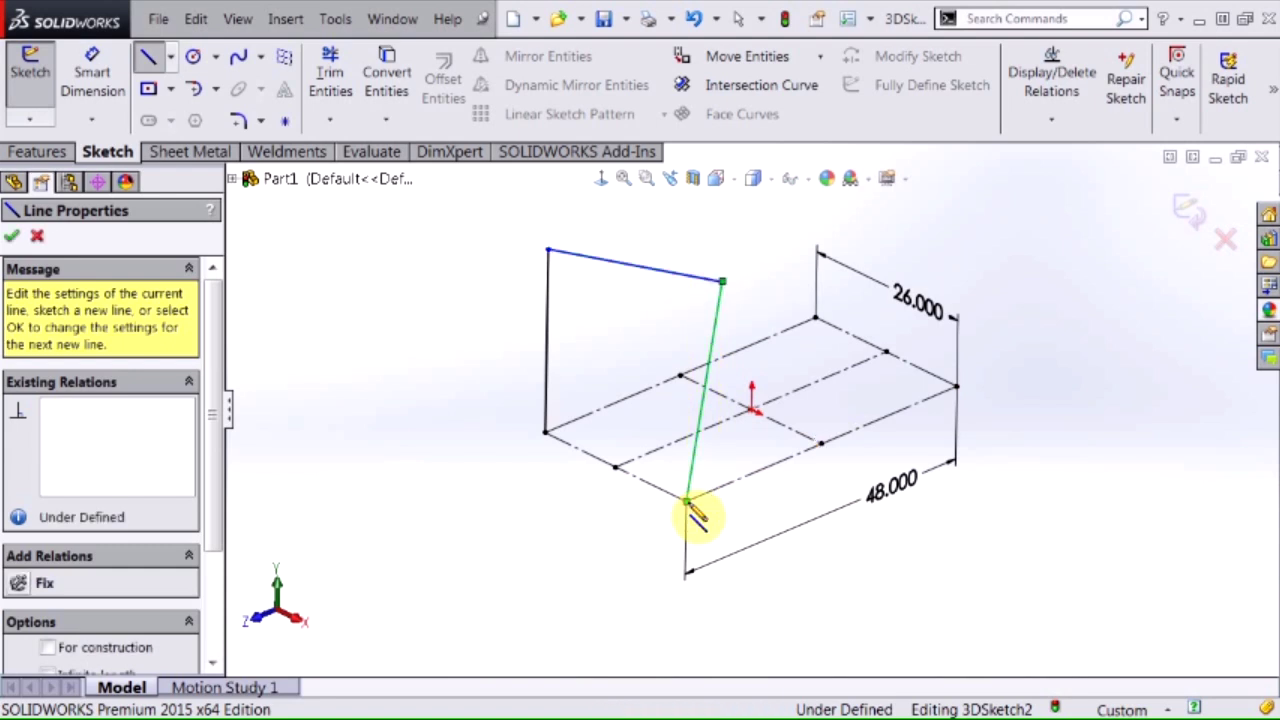
key(Escape)
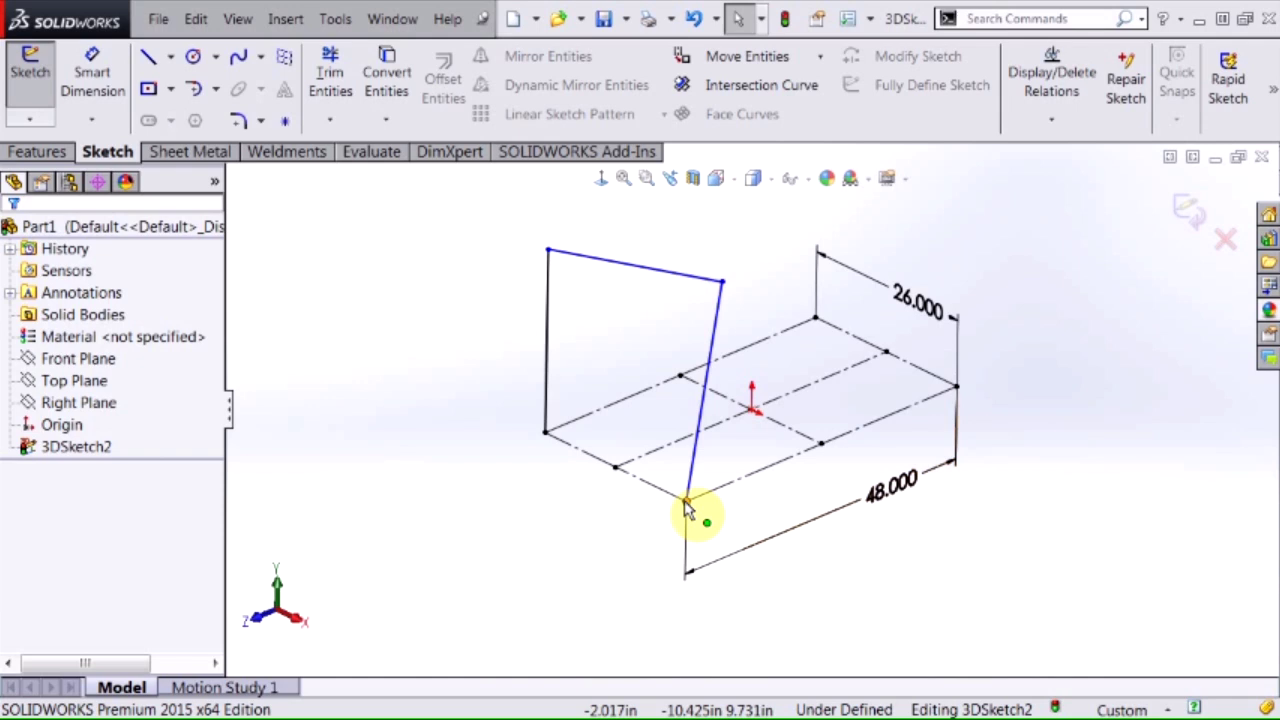
- Move the frame's free upper corner to make the second upright look vertical, and check the top line's existing relations
drag(723, 283, 687, 300)
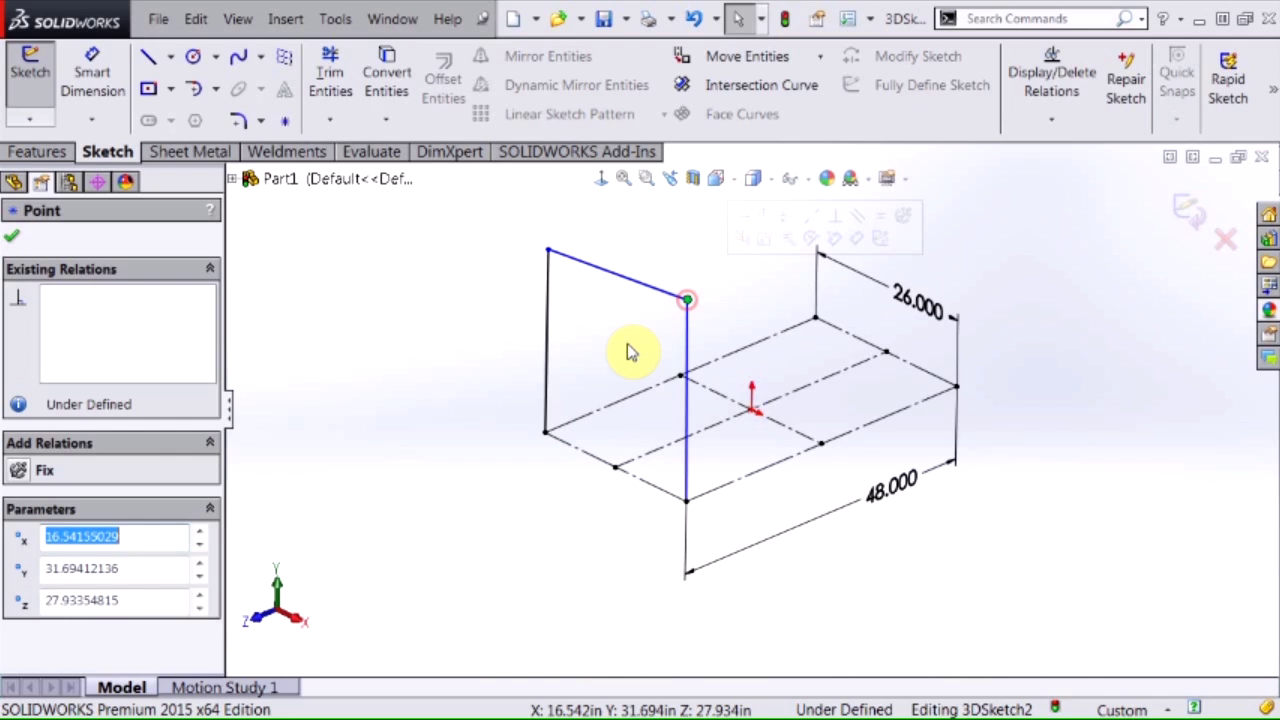
click(630, 352)
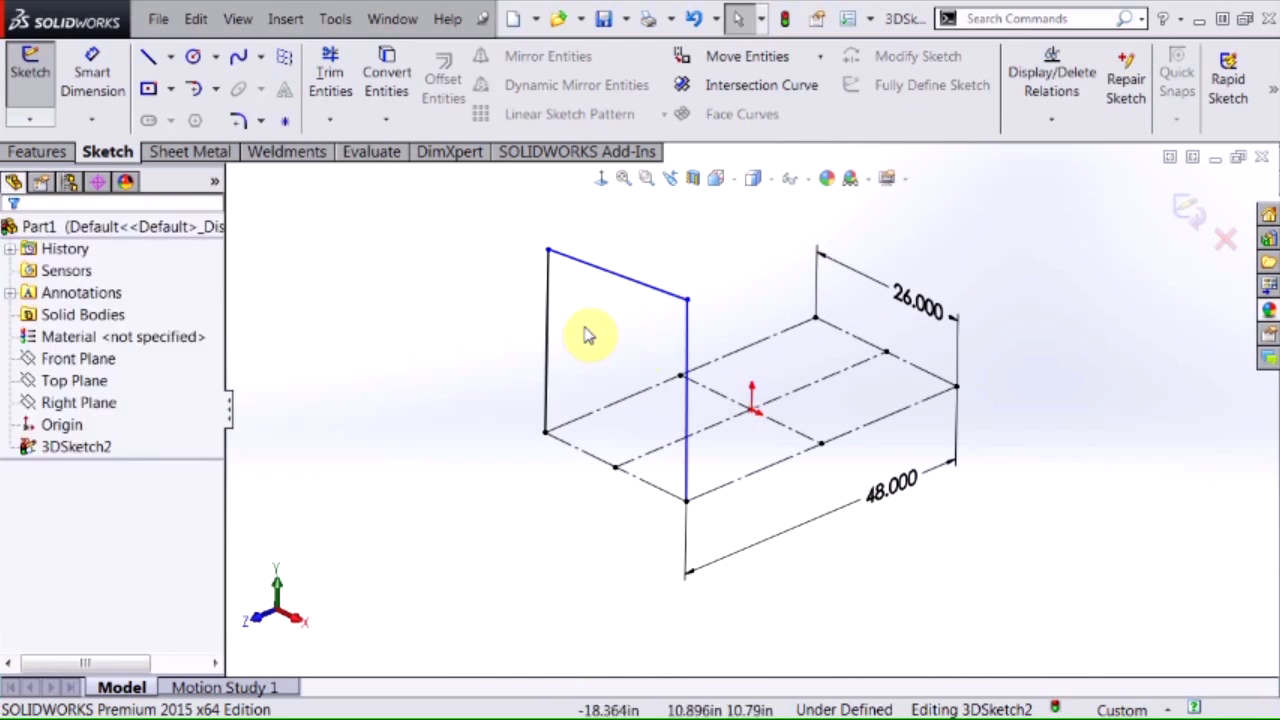
click(599, 273)
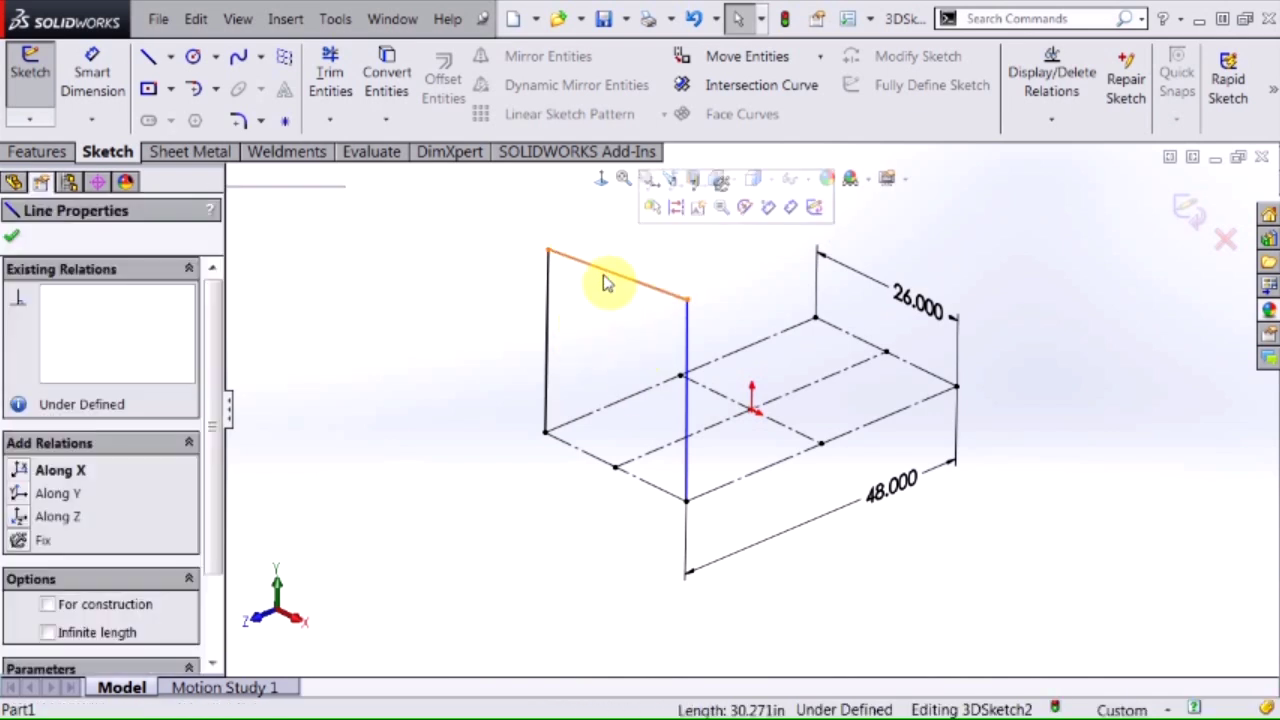
click(600, 323)
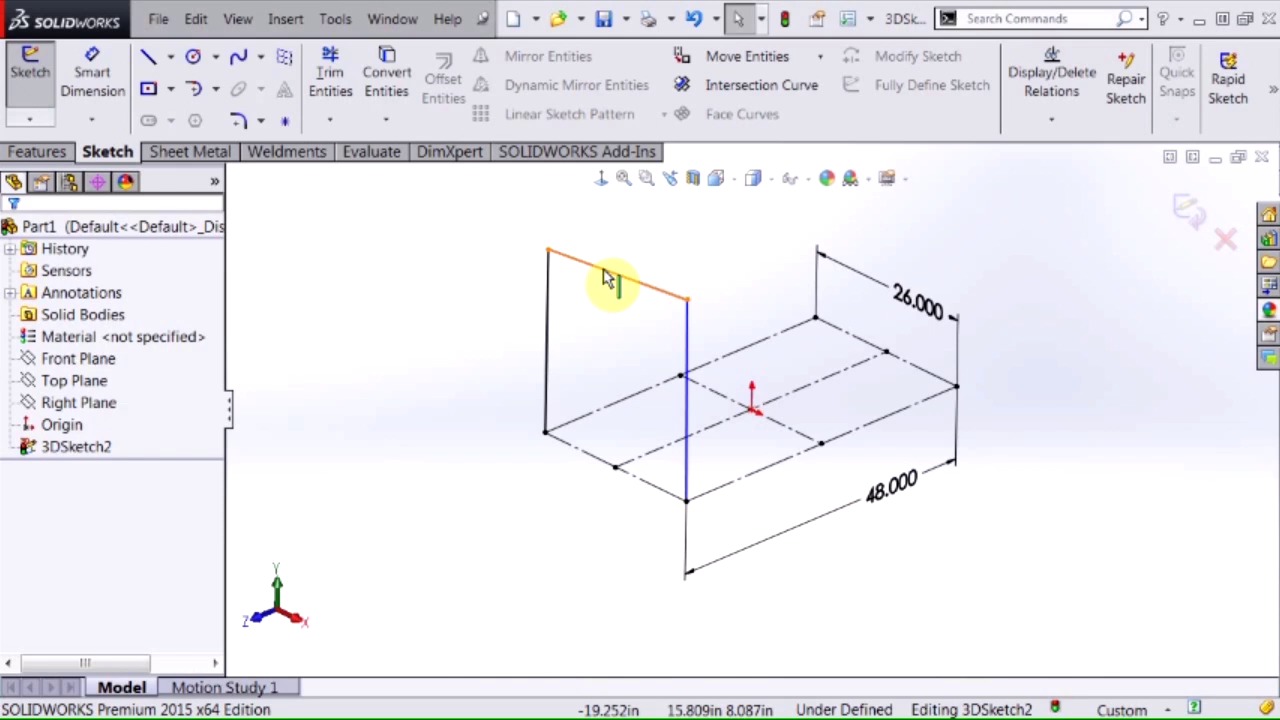
- Add an Along X relation to the upright frame's top line
click(606, 277)
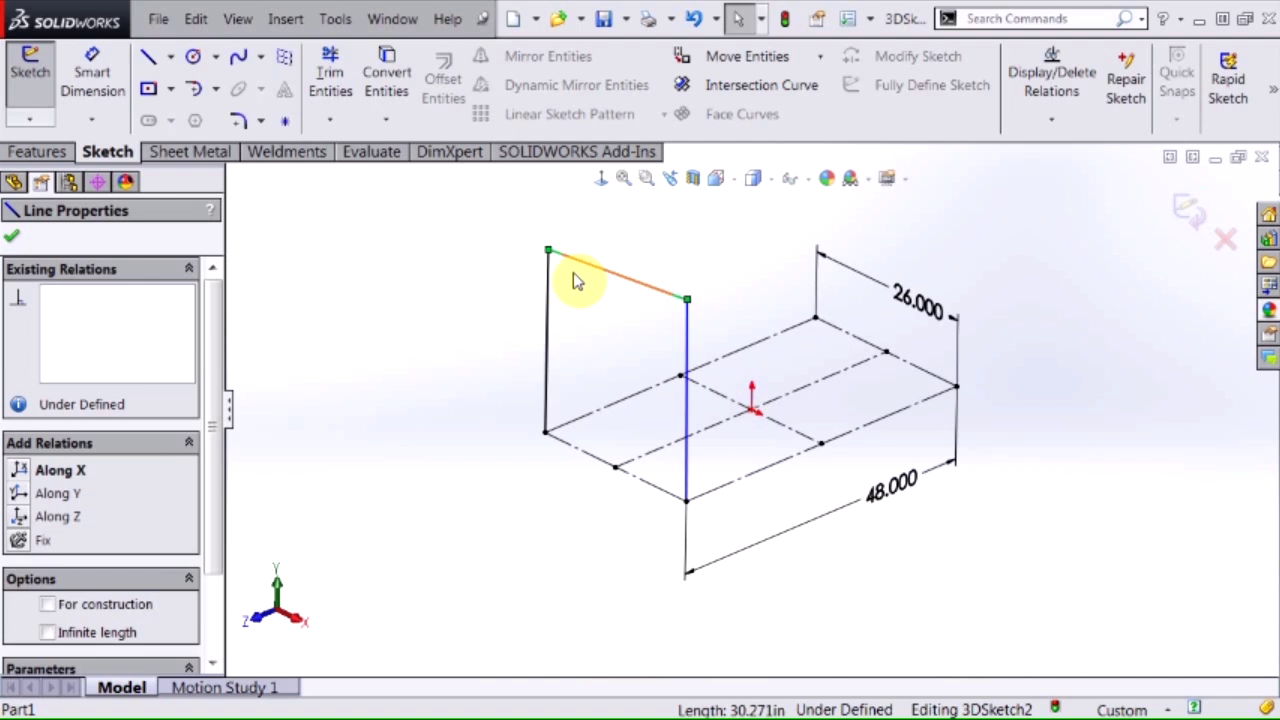
click(18, 470)
click(620, 378)
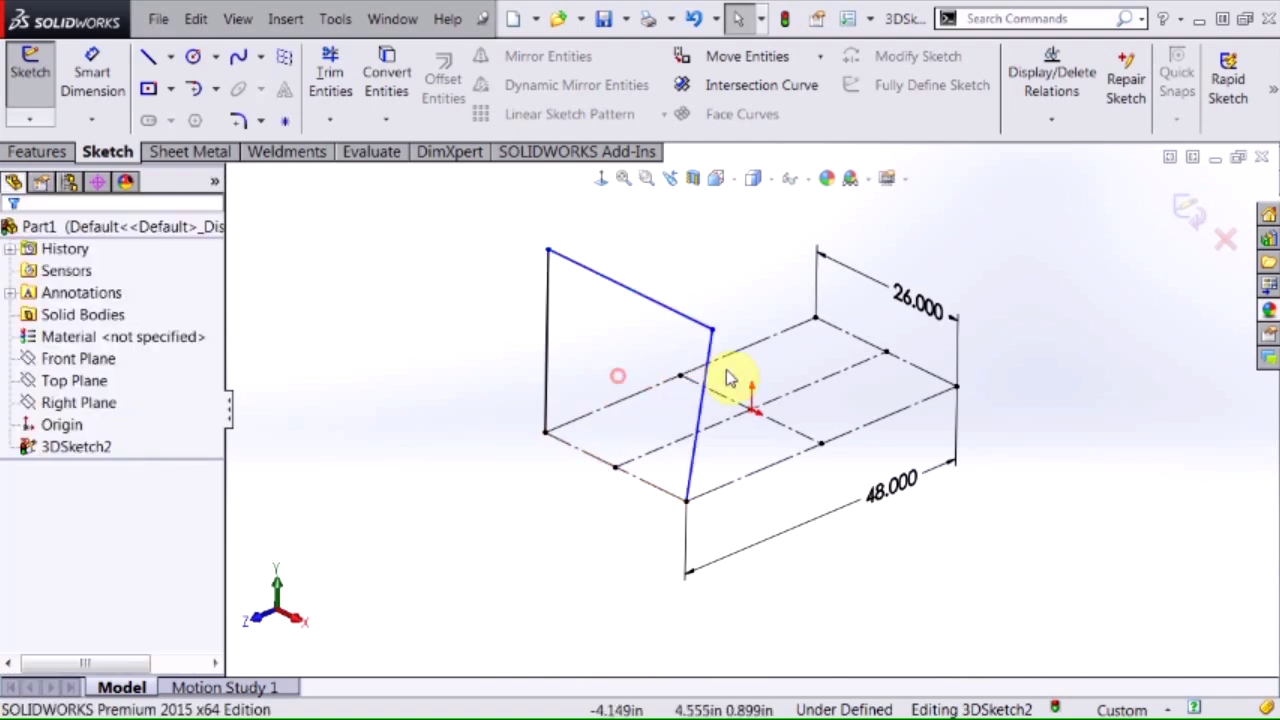
- Add an Along Y relation to the frame's slanted upright line
click(708, 376)
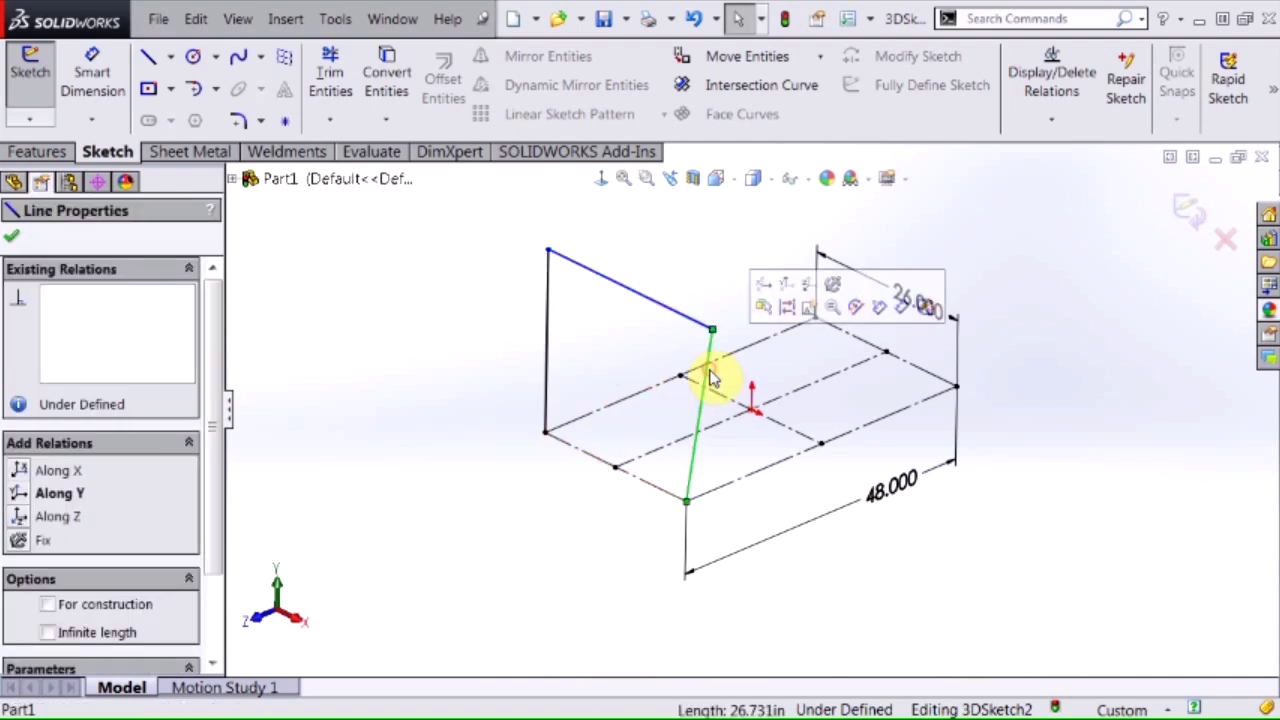
click(789, 287)
key(Escape)
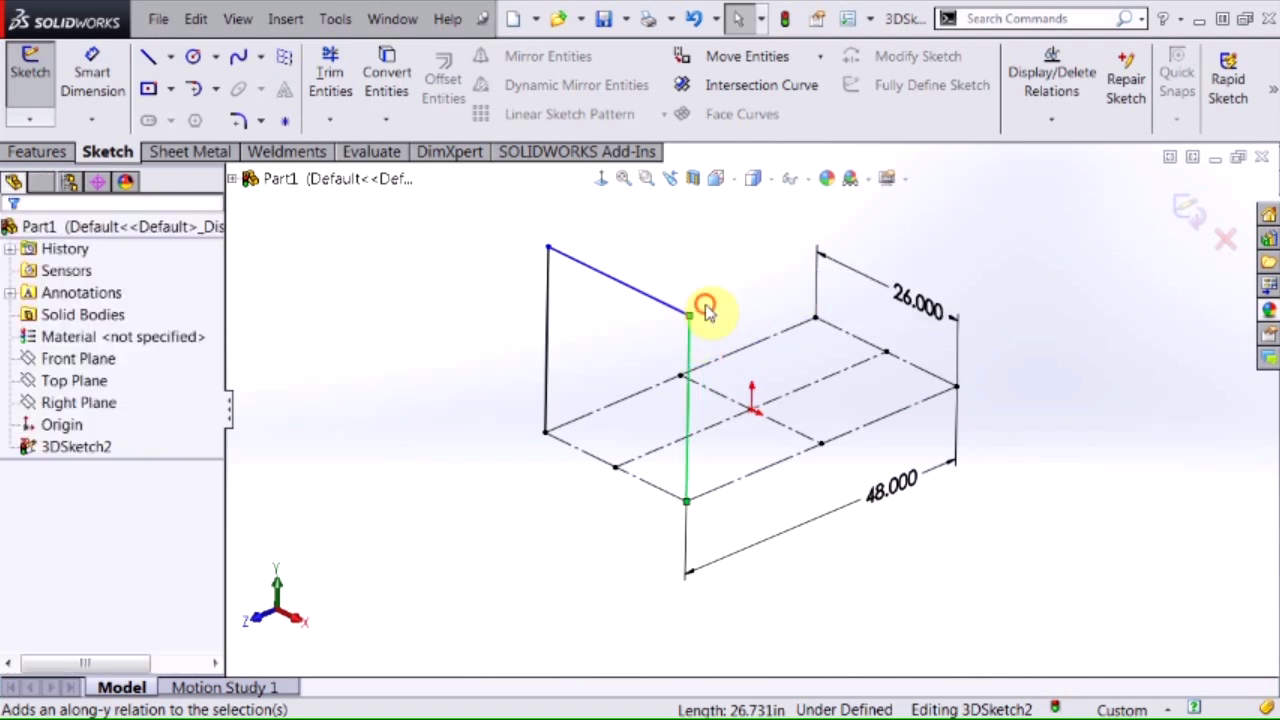
- Lower the front frame's top line and dimension its height above the rectangle's short side as 30 inches
click(690, 300)
drag(677, 332, 638, 322)
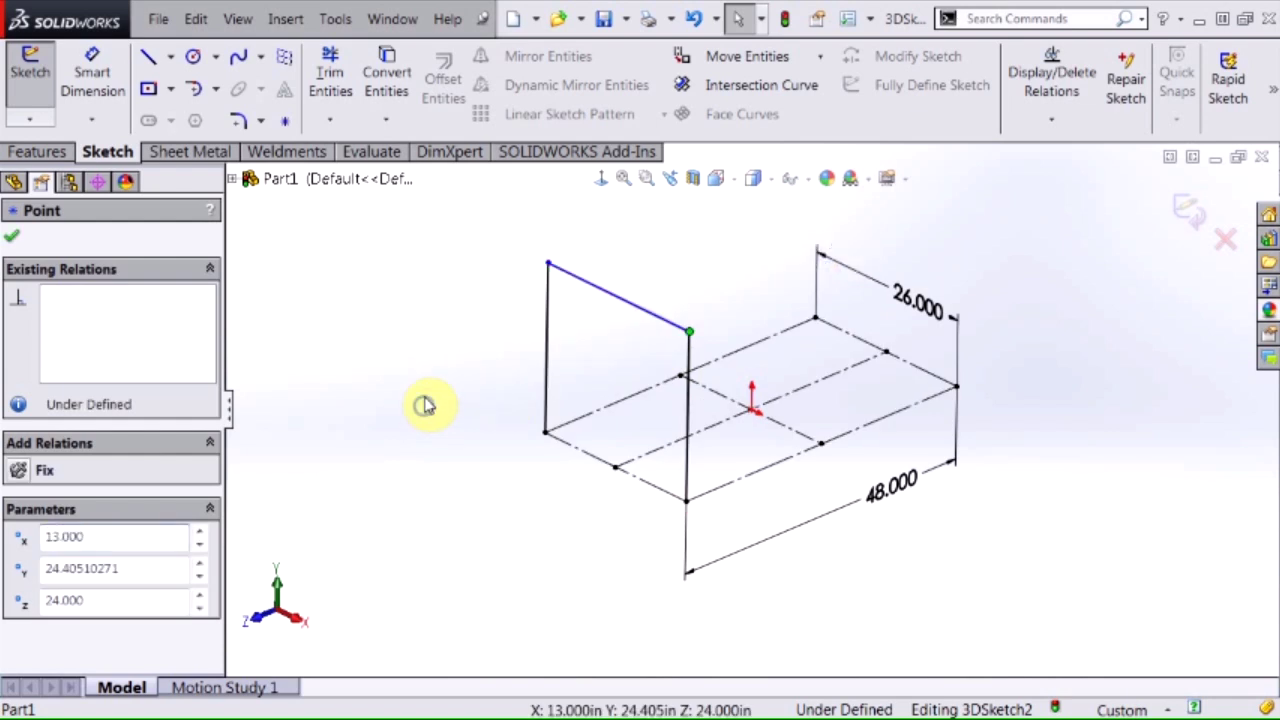
right_drag(425, 405, 432, 268)
click(594, 286)
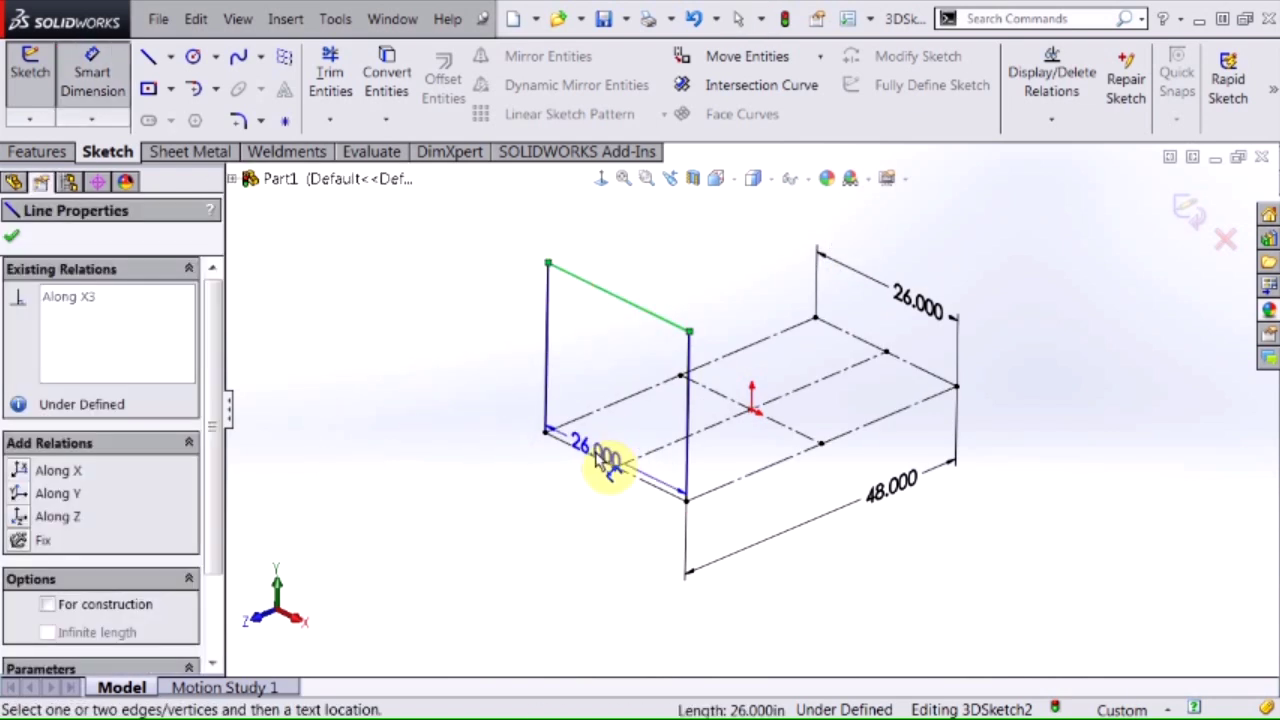
click(605, 460)
click(457, 349)
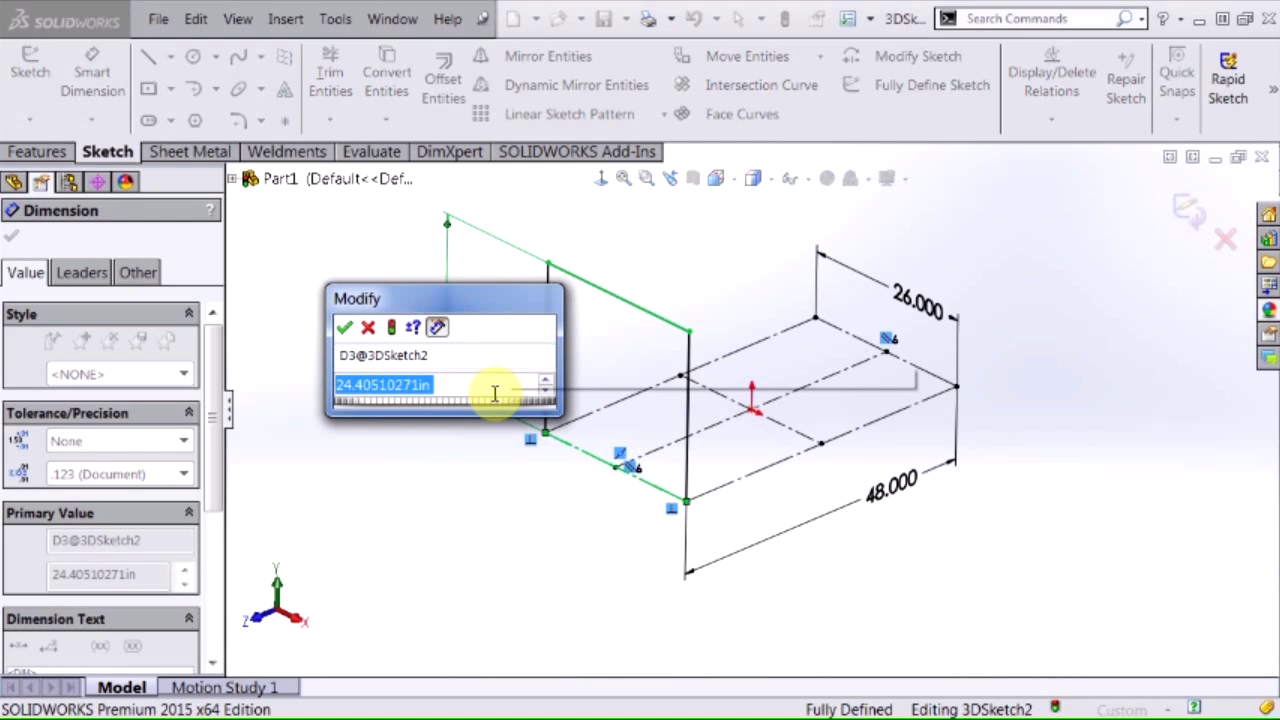
text(30)
key(Return)
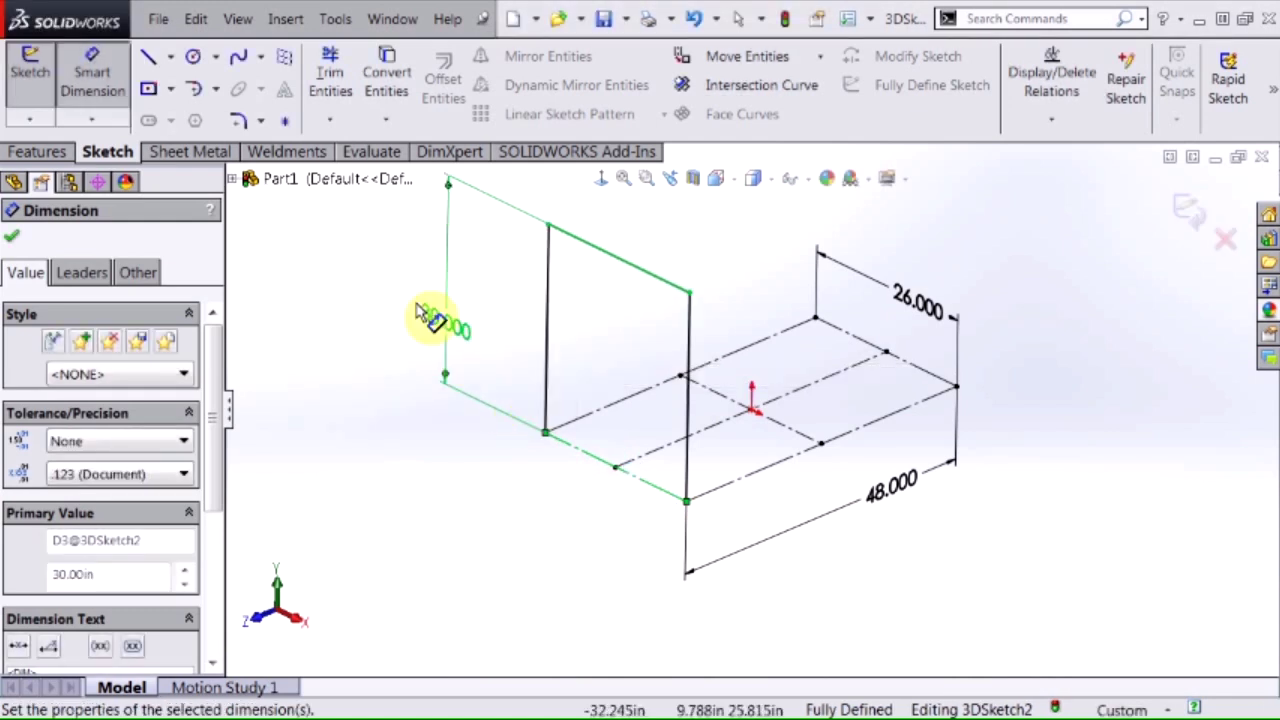
click(400, 483)
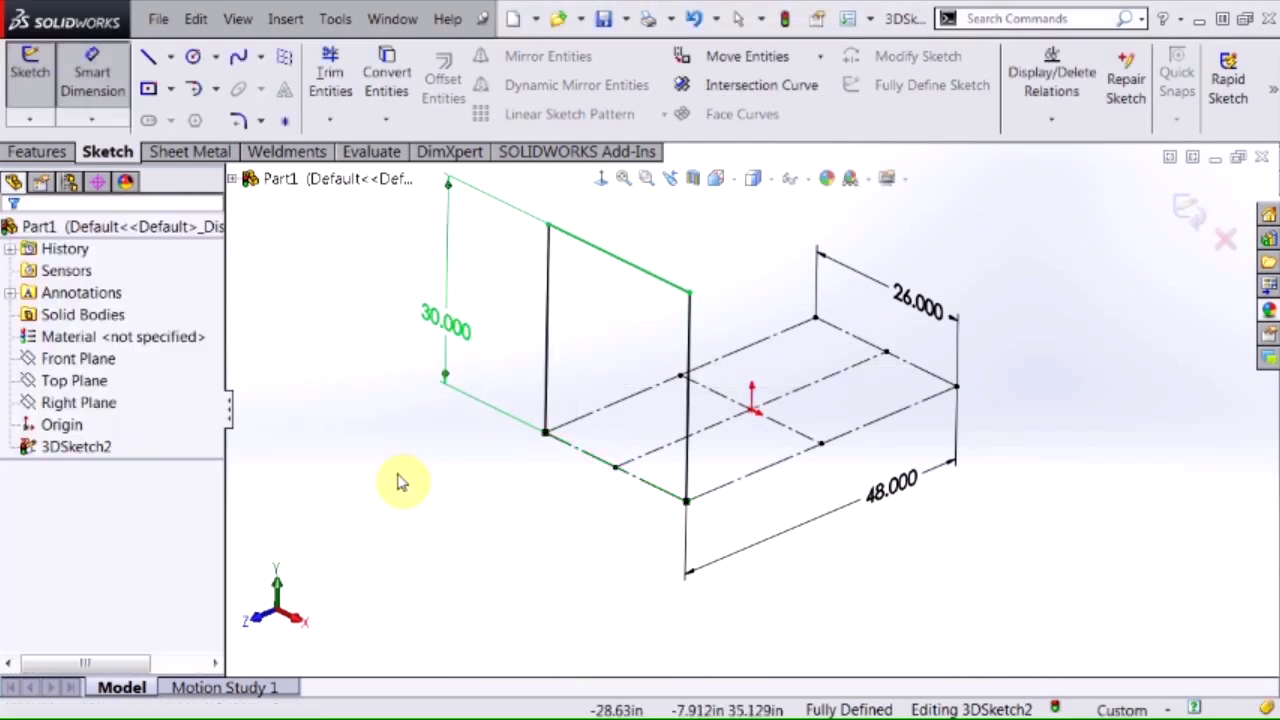
- Reposition the 26 inch and 30 inch dimensions farther outward from the sketch geometry
scroll(790, 525, up, 3)
mouse_move(808, 517)
middle_down()
mouse_move(860, 477)
mouse_move(820, 460)
mouse_move(869, 491)
middle_up()
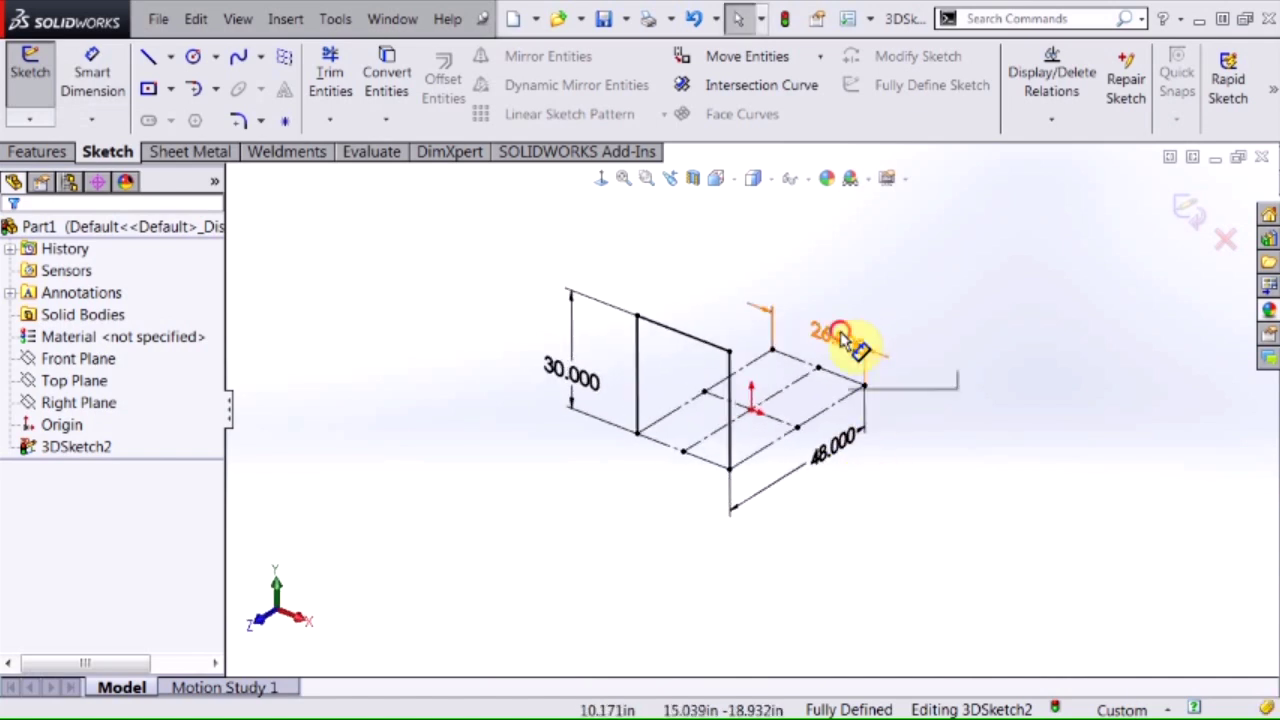
drag(848, 340, 996, 352)
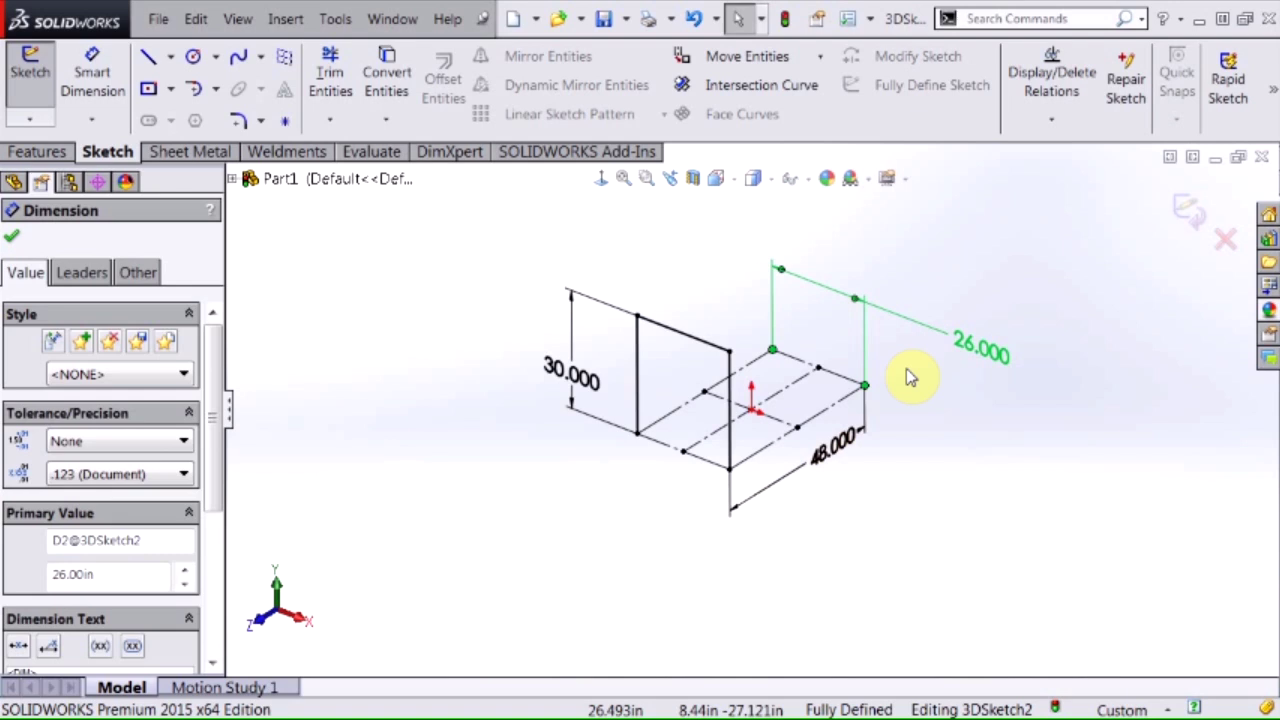
drag(612, 390, 560, 349)
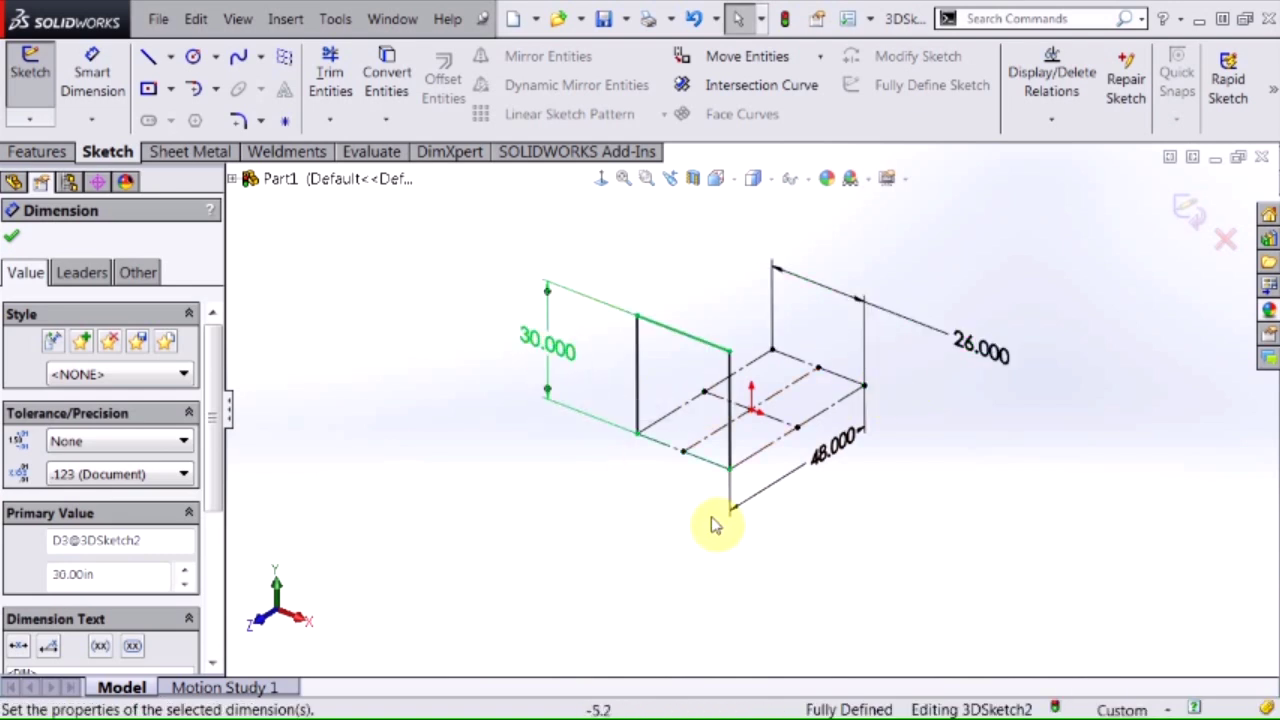
click(745, 275)
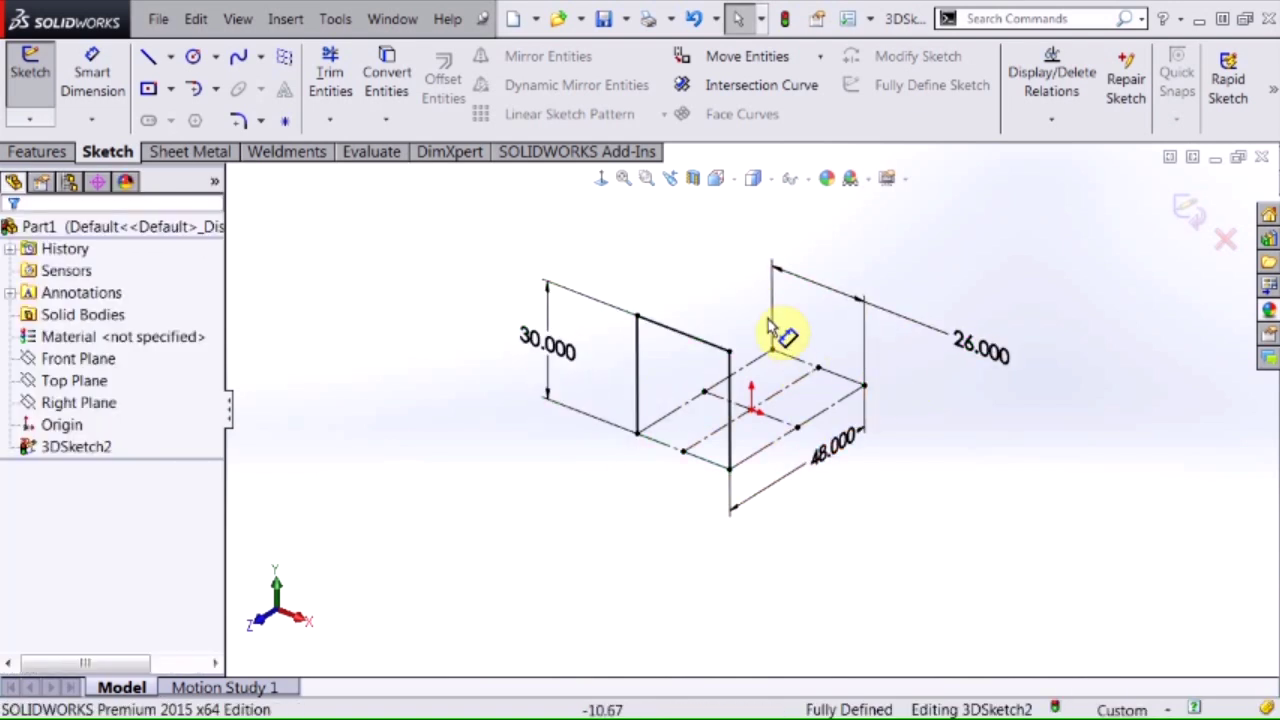
- Sketch three connected lines forming an upright frame about 43 inches high between the two corners of the rectangle's rear short end
key(s)
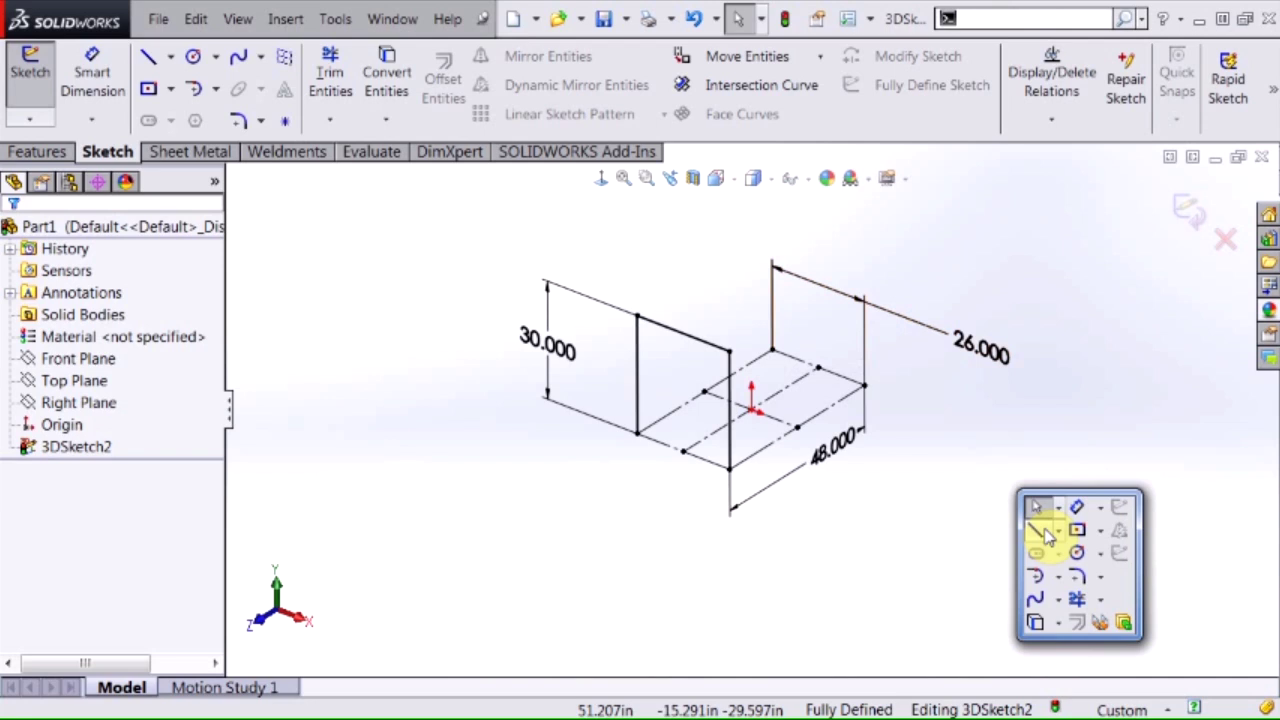
click(1036, 531)
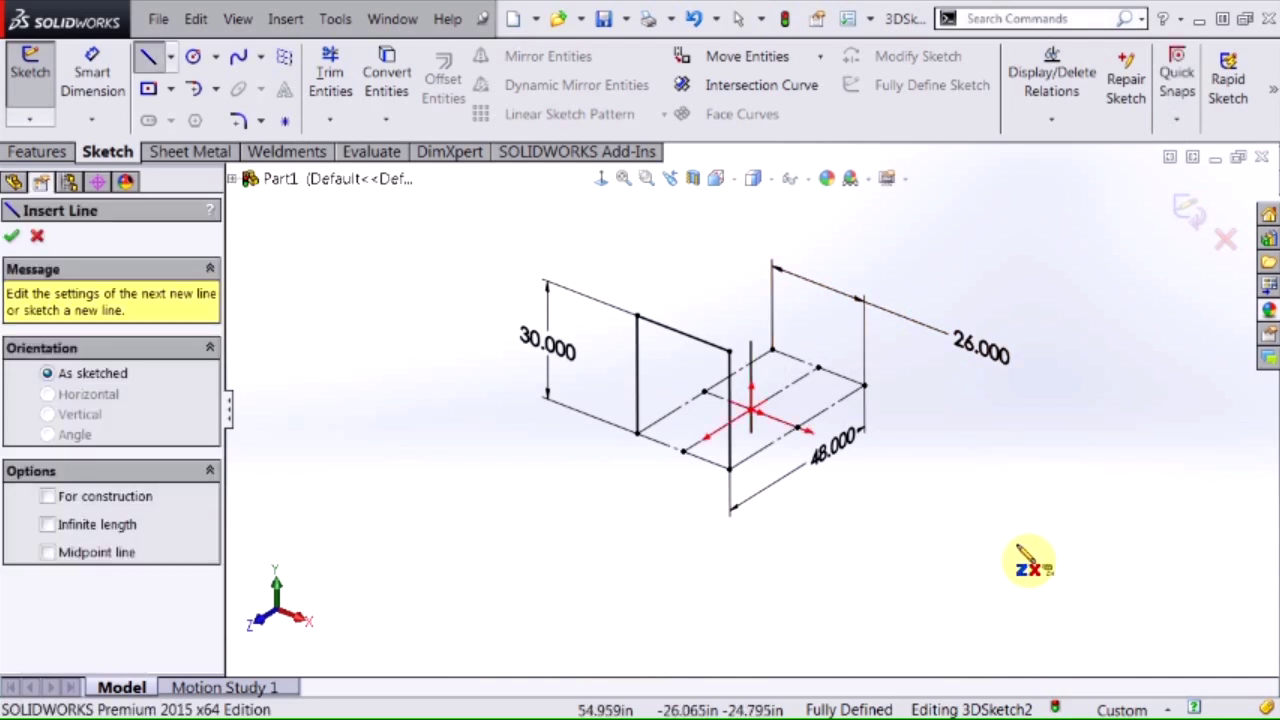
scroll(875, 410, down, 2)
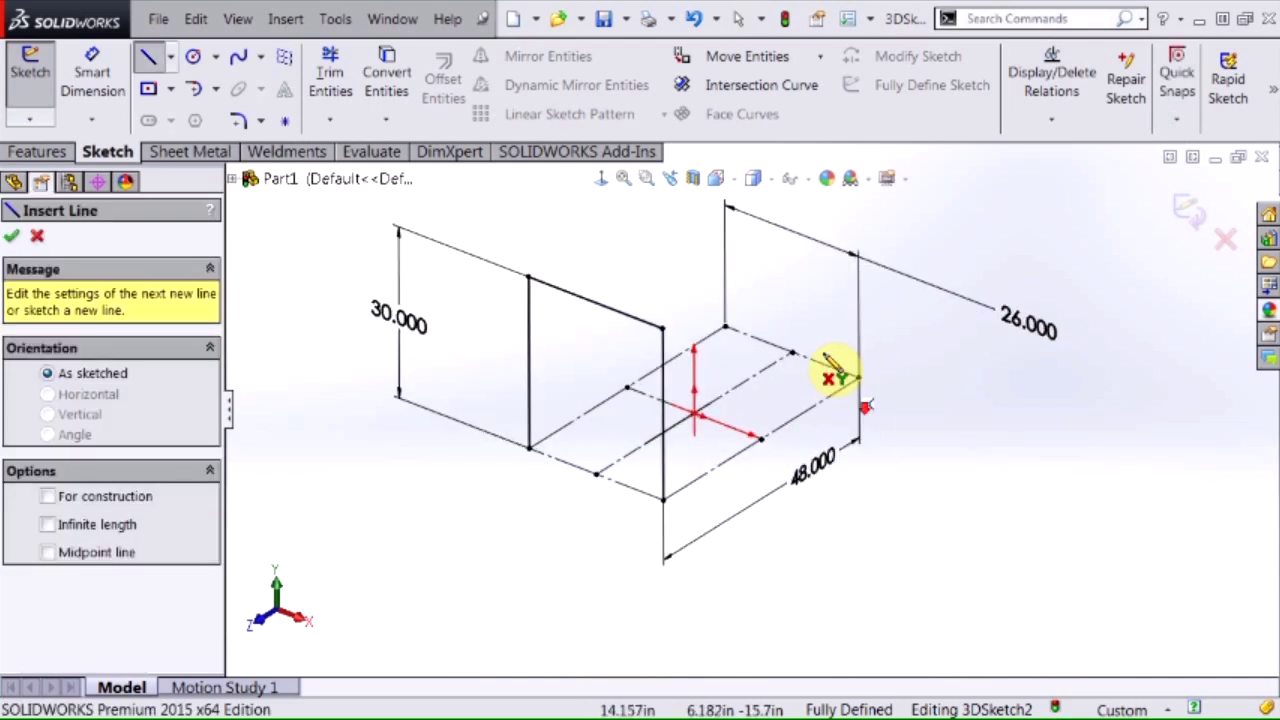
scroll(730, 330, up, 2)
click(730, 330)
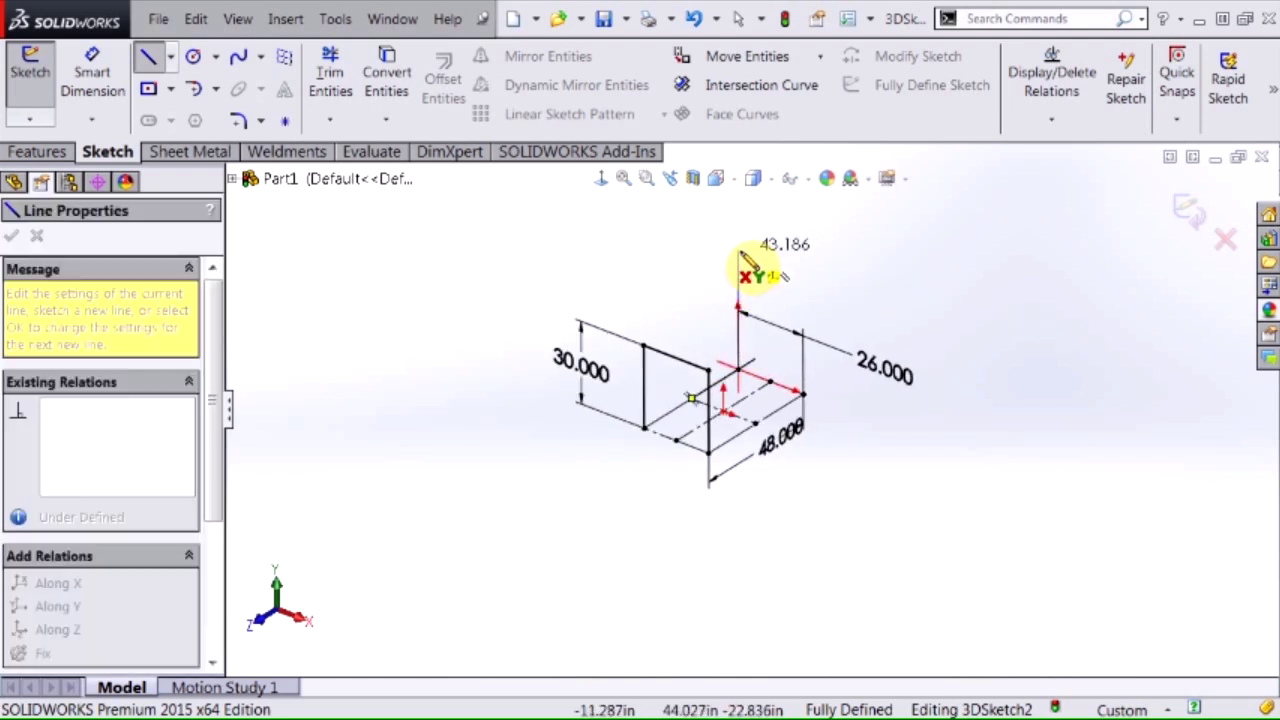
click(738, 252)
click(793, 289)
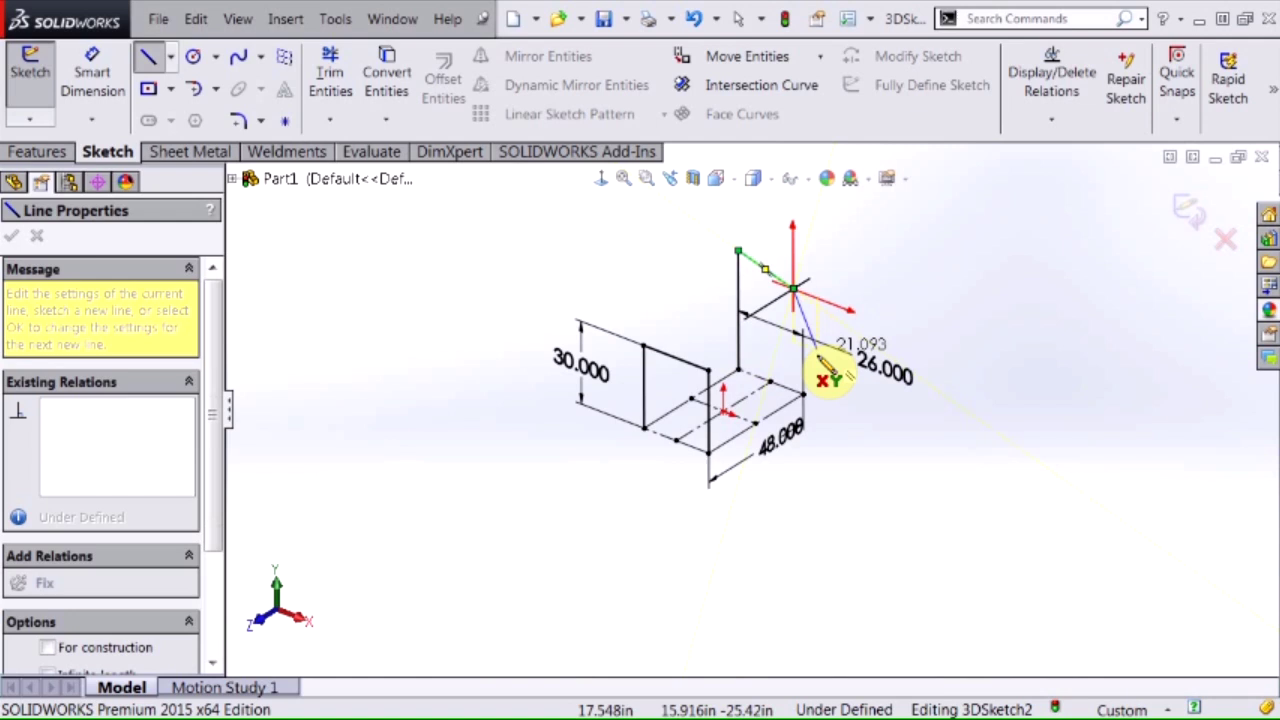
click(804, 396)
key(Escape)
- Add an Along Y relation to the rear frame's slanted upright line
scroll(800, 300, down, 3)
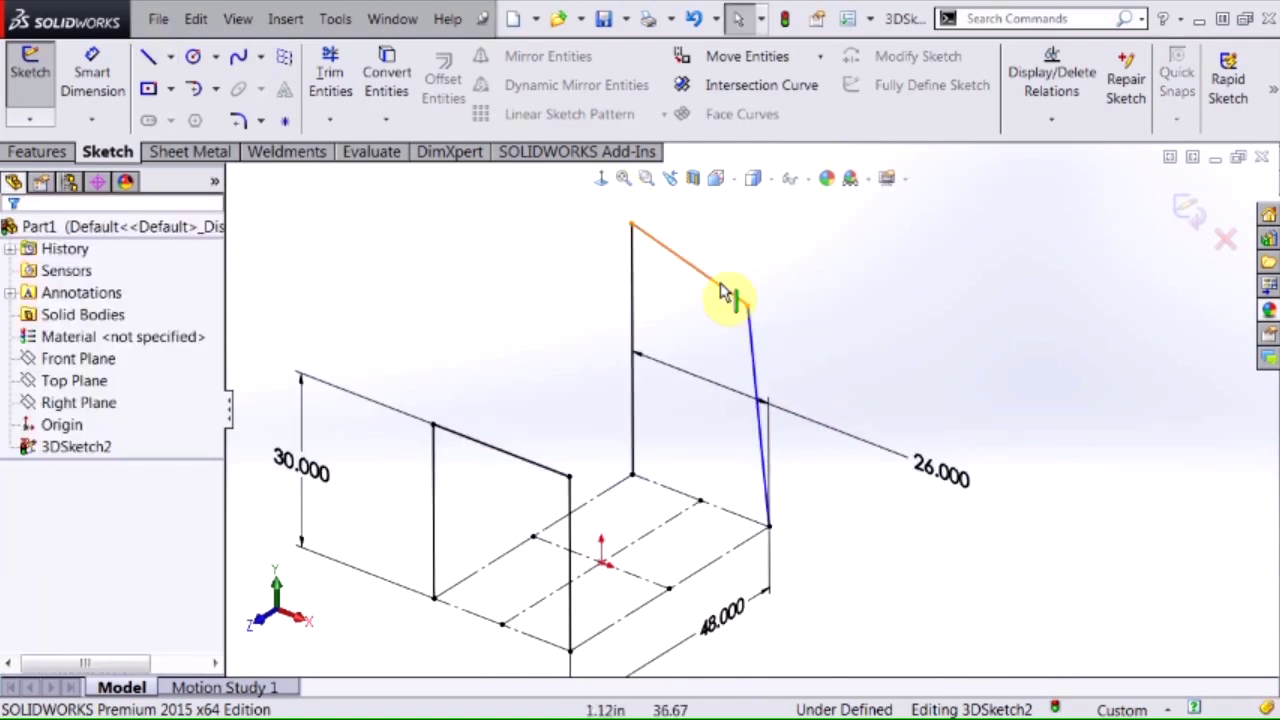
click(760, 343)
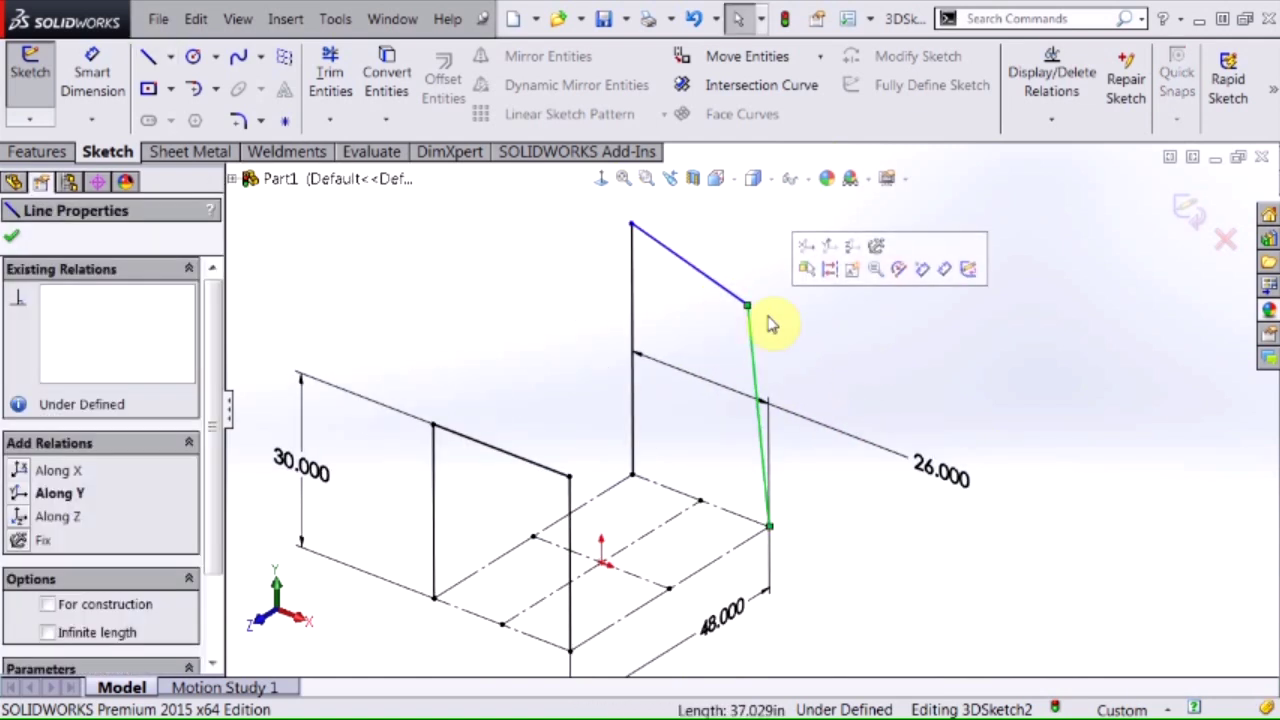
click(826, 363)
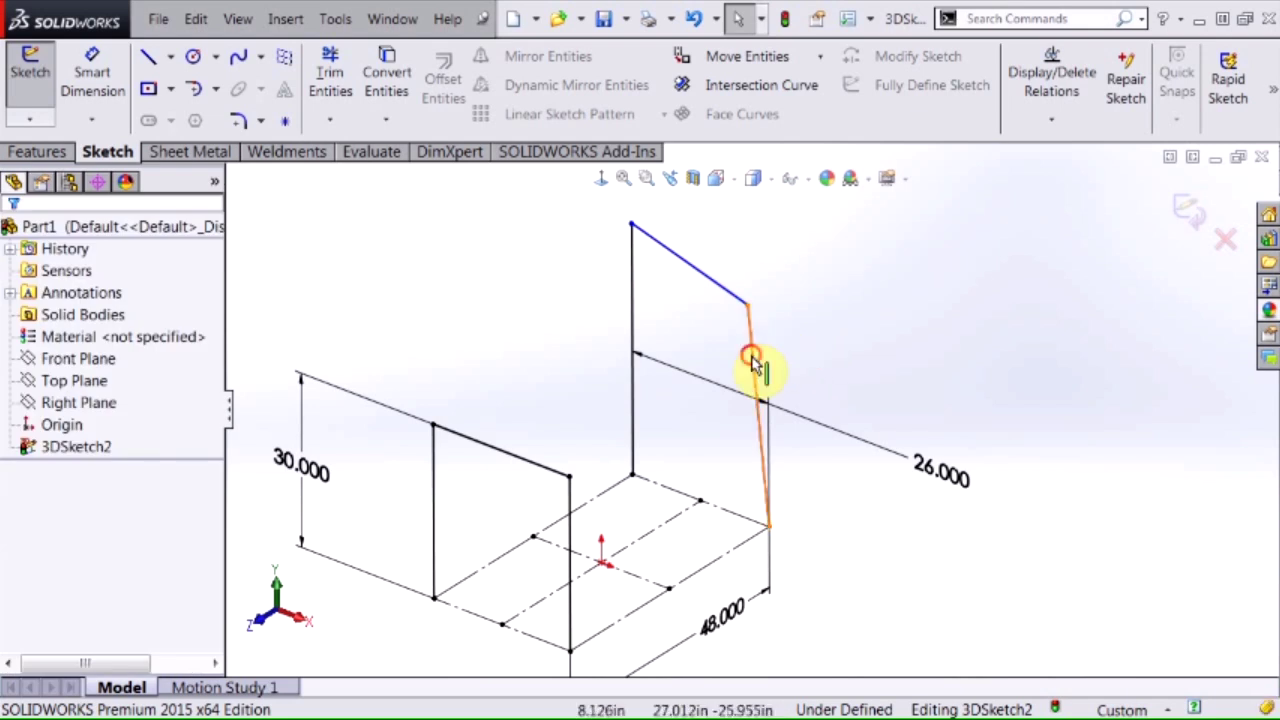
click(755, 365)
click(831, 276)
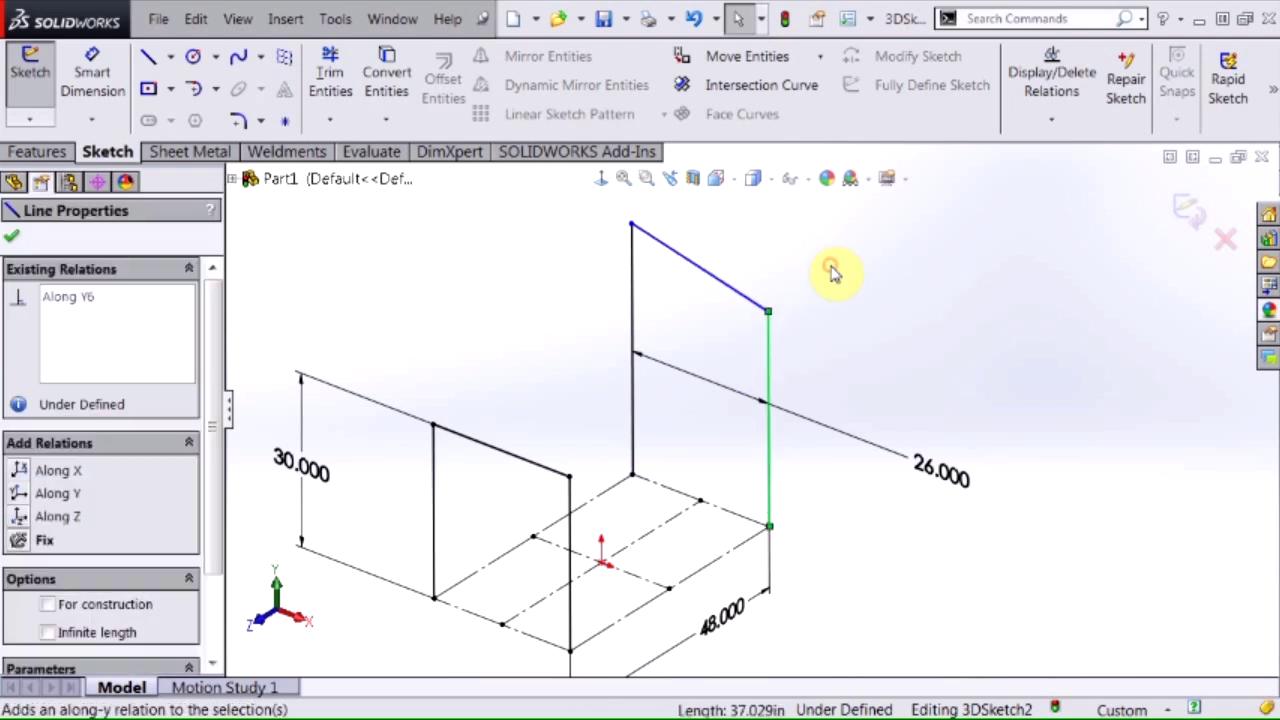
- Add an Along X relation to the rear frame's top line and move that line lower
click(750, 275)
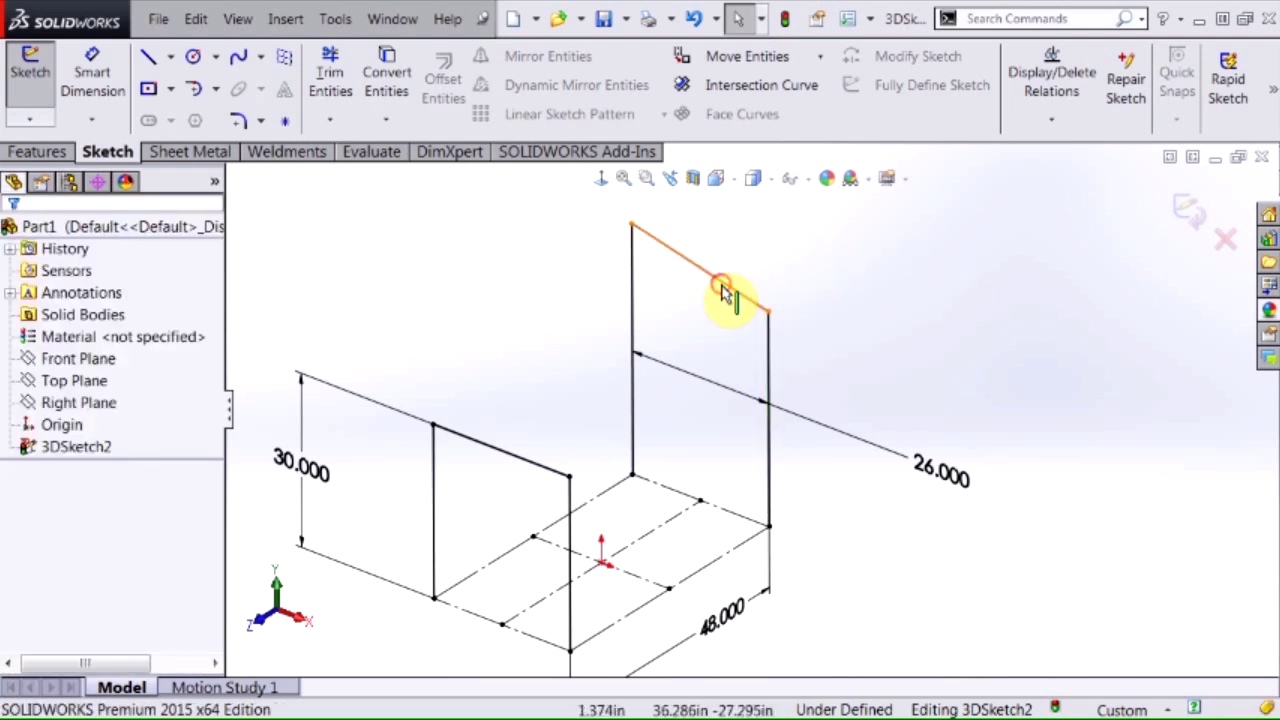
click(724, 290)
click(779, 203)
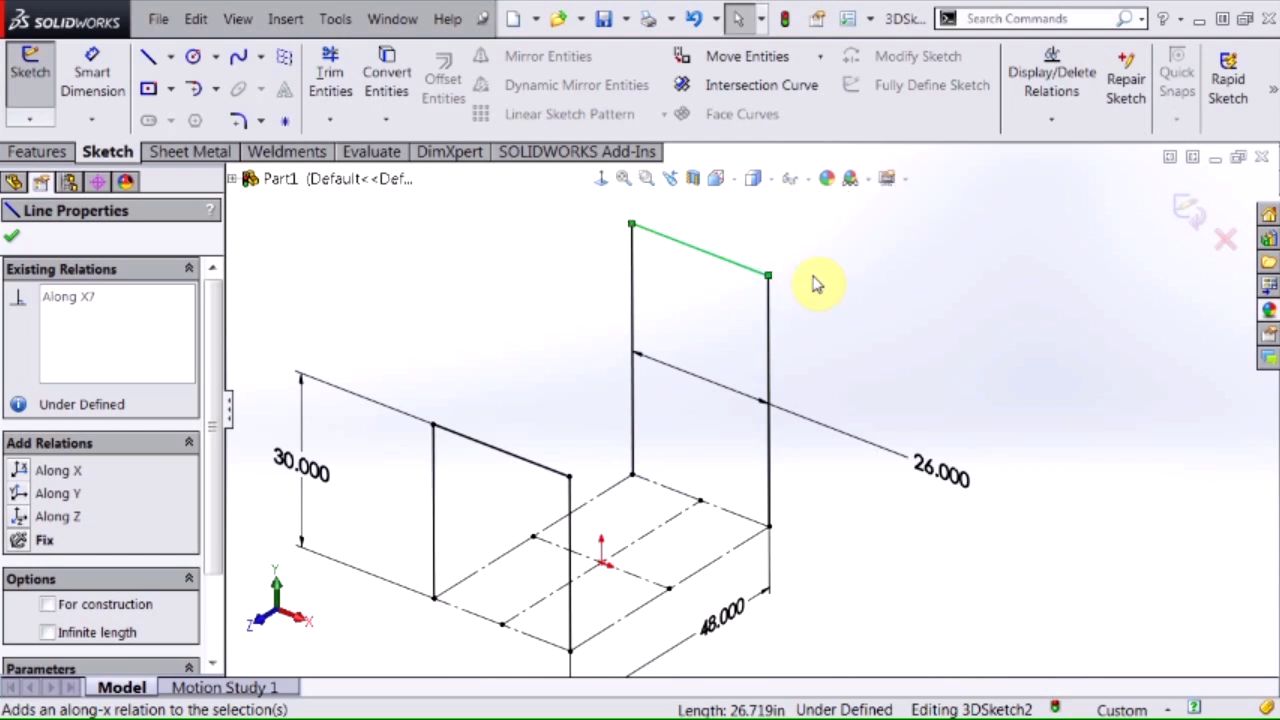
click(823, 286)
mouse_move(688, 255)
mouse_down()
mouse_move(694, 337)
mouse_move(686, 294)
mouse_up()
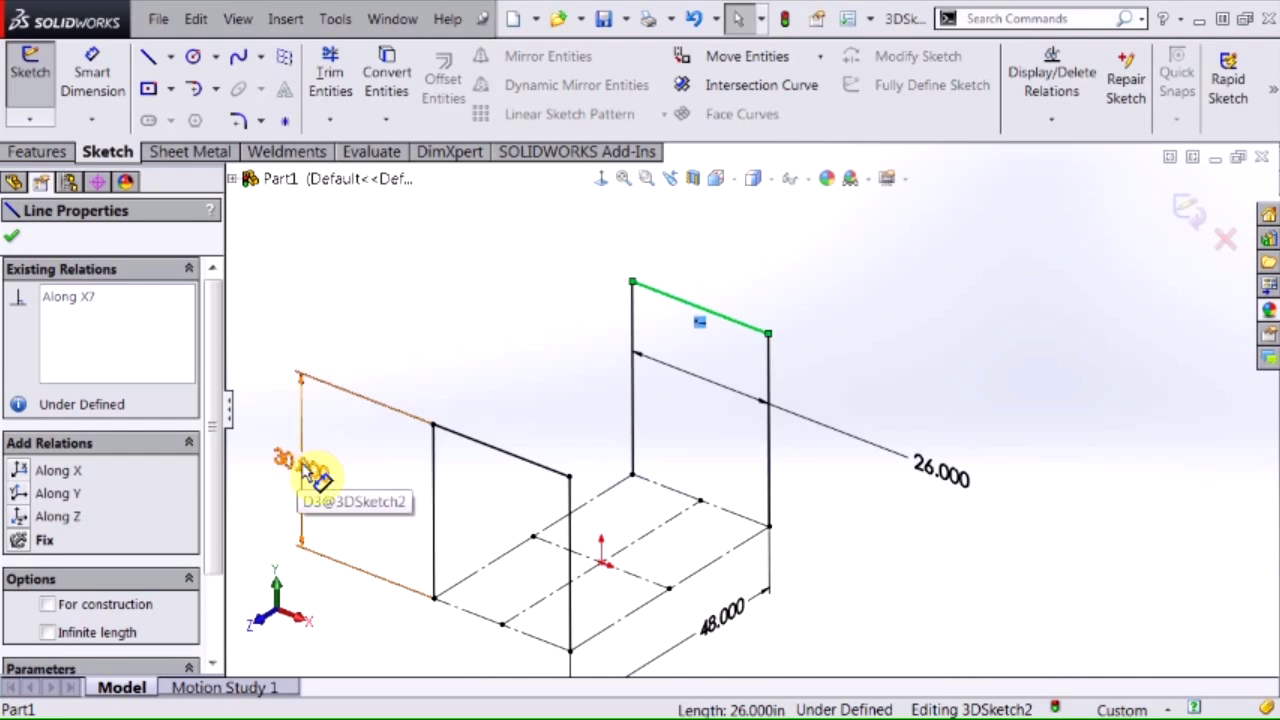
- Add an Equal relation between the left uprights of the rear and front frames
click(491, 380)
click(638, 336)
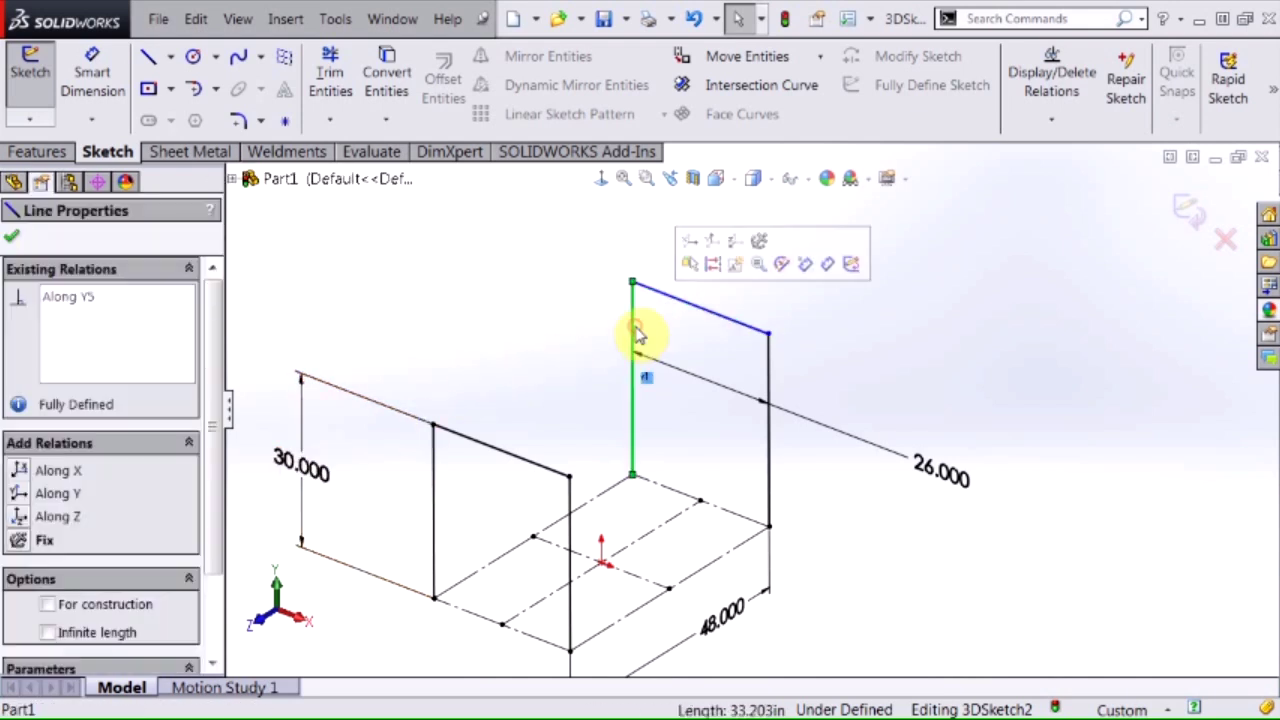
ctrl+click(432, 527)
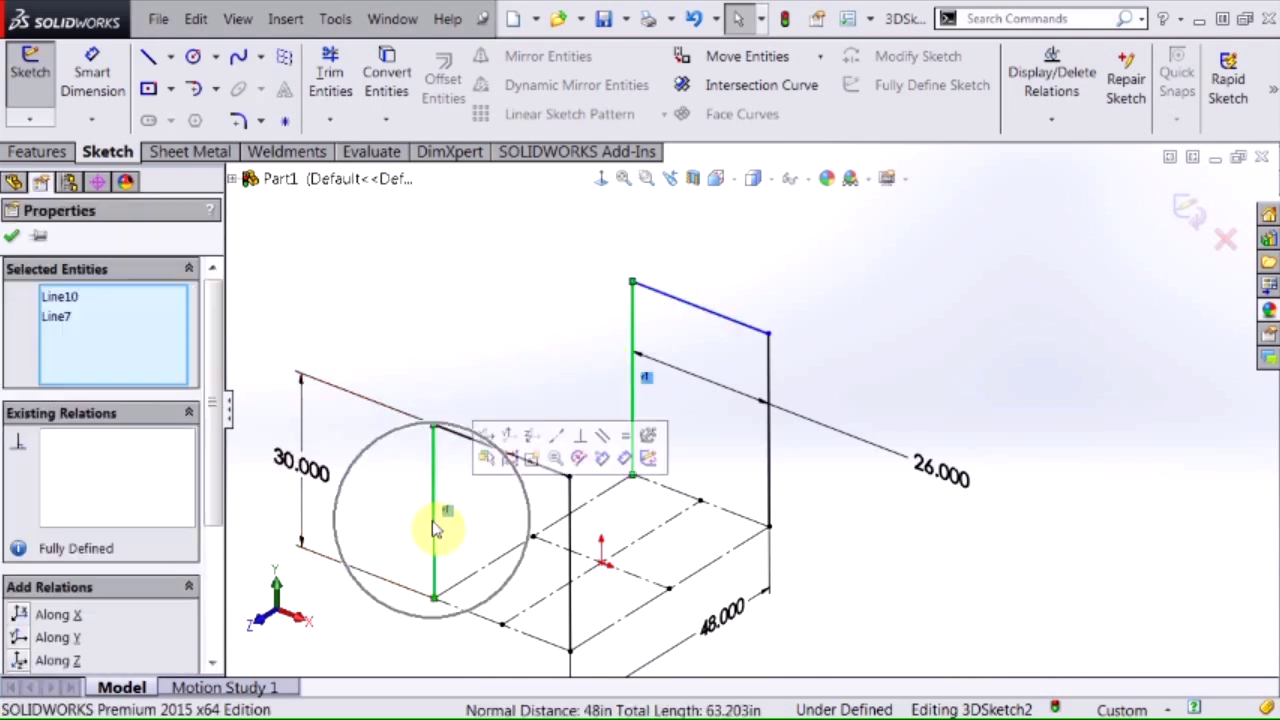
click(625, 437)
click(600, 400)
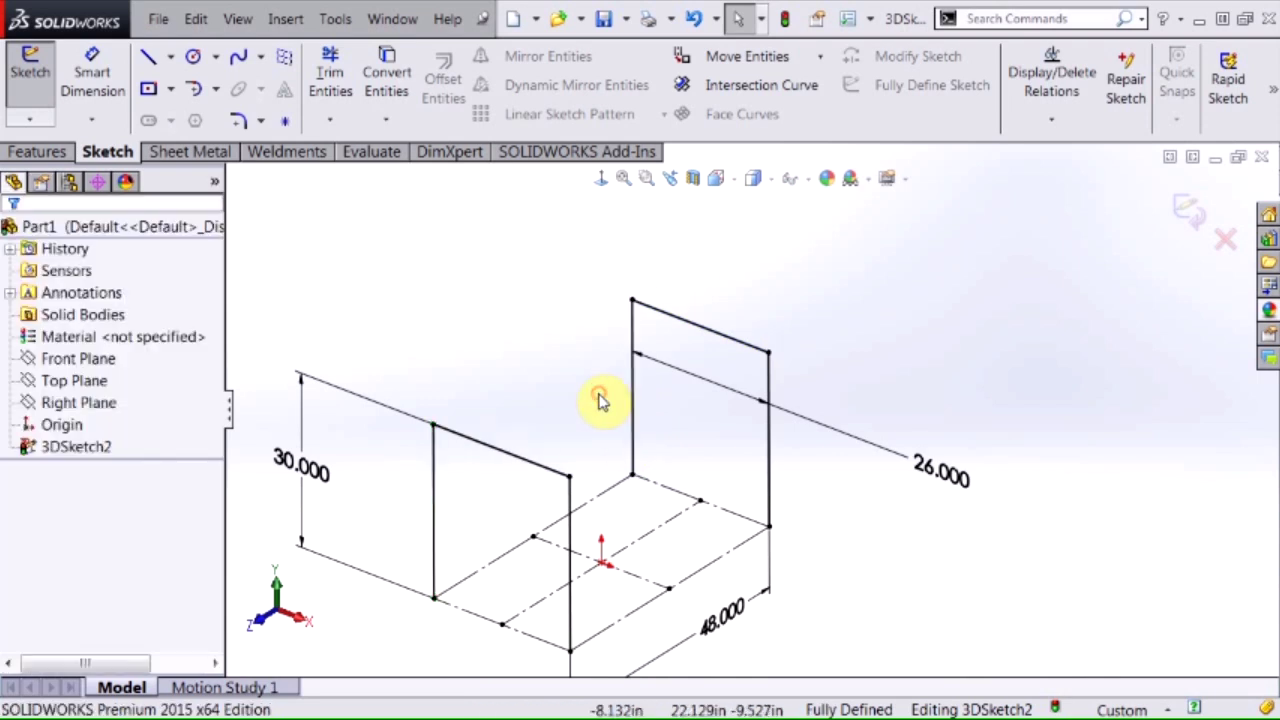
- Reposition the 26 inch dimension below the rectangle and move the 48 inch dimension clear of it
drag(953, 532, 894, 623)
click(790, 616)
scroll(785, 617, up, 5)
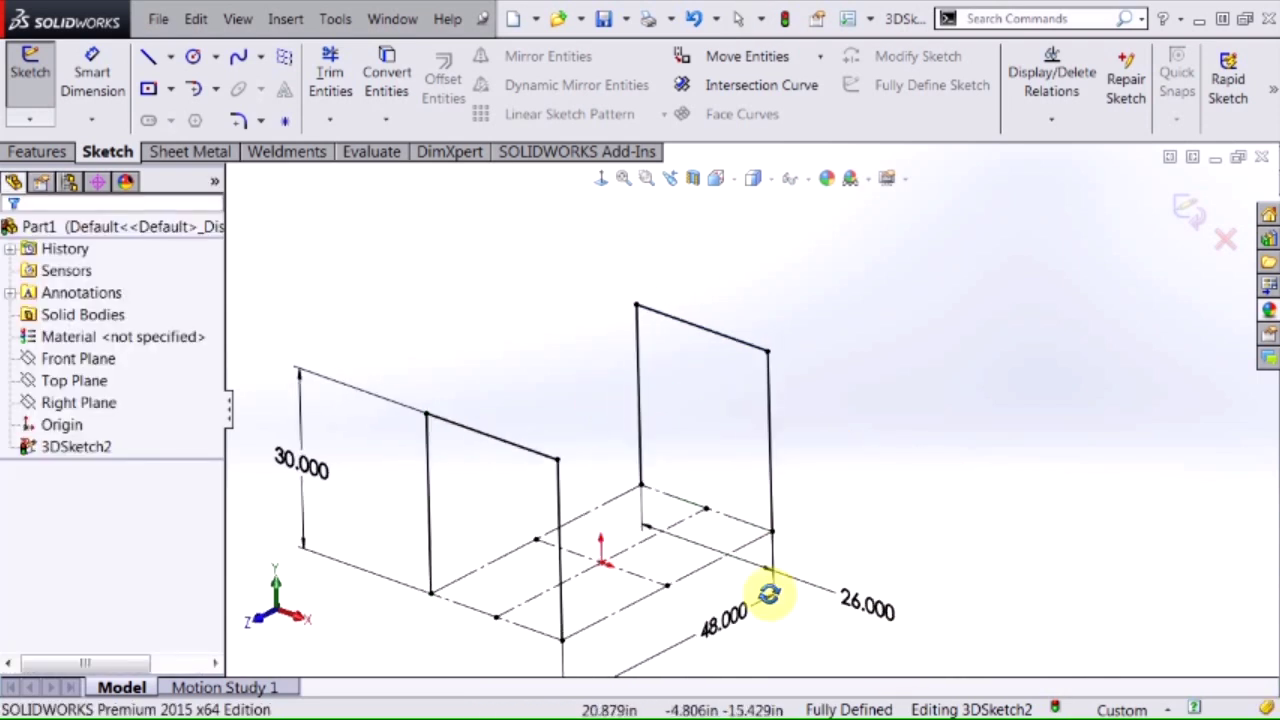
drag(750, 530, 755, 563)
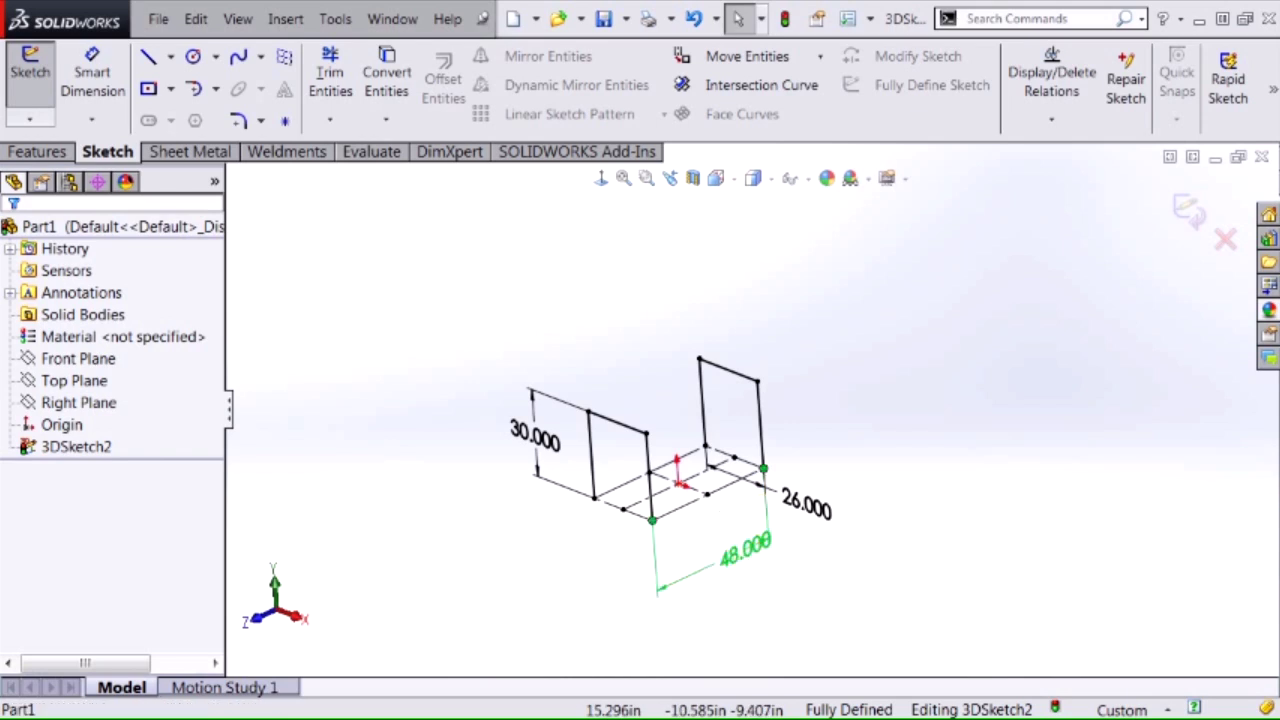
click(805, 510)
click(586, 363)
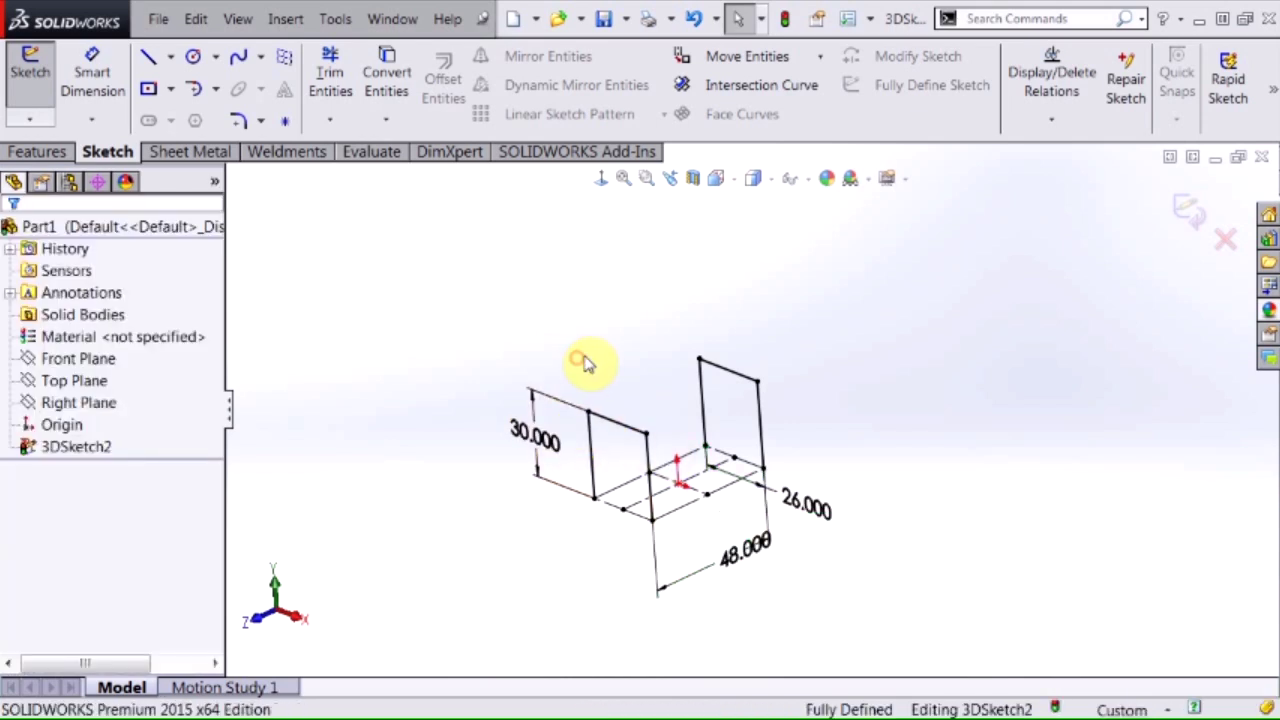
- Sketch a line joining the front frame's left upper corner to the rear frame's left upper corner
middle_drag(586, 363, 600, 354)
scroll(722, 450, down, 2)
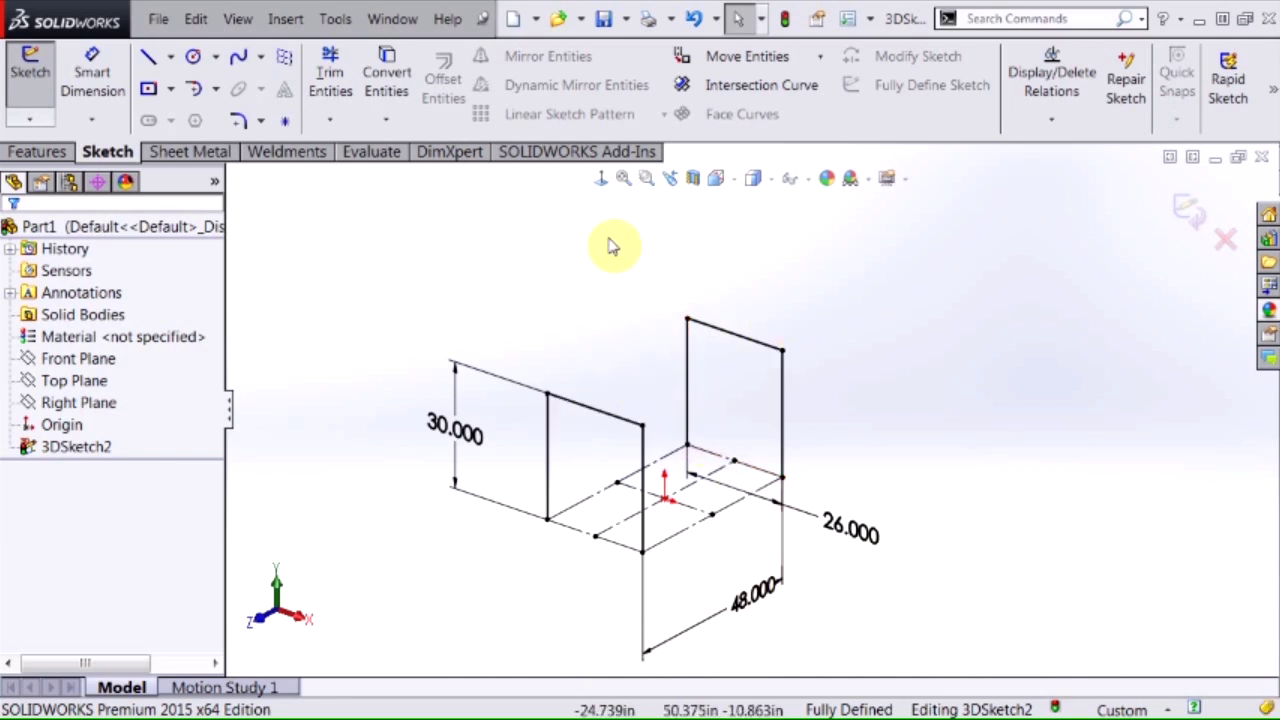
key(s)
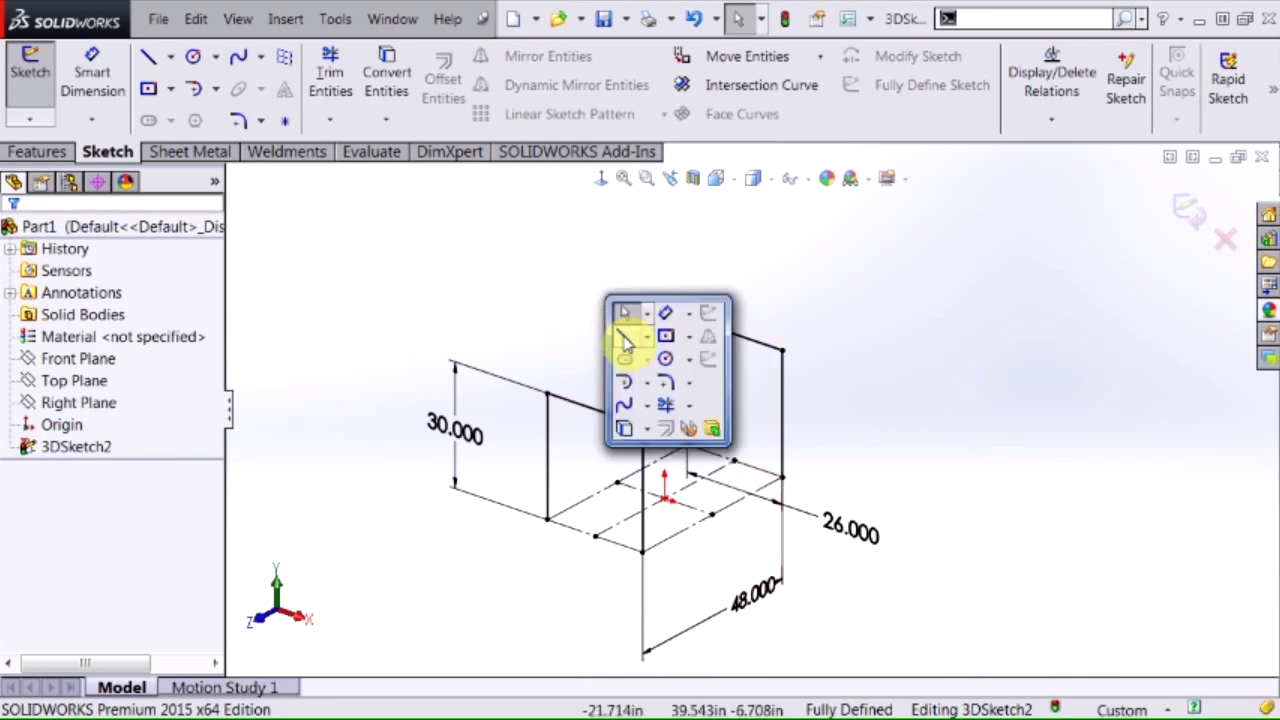
click(624, 338)
scroll(645, 372, down, 3)
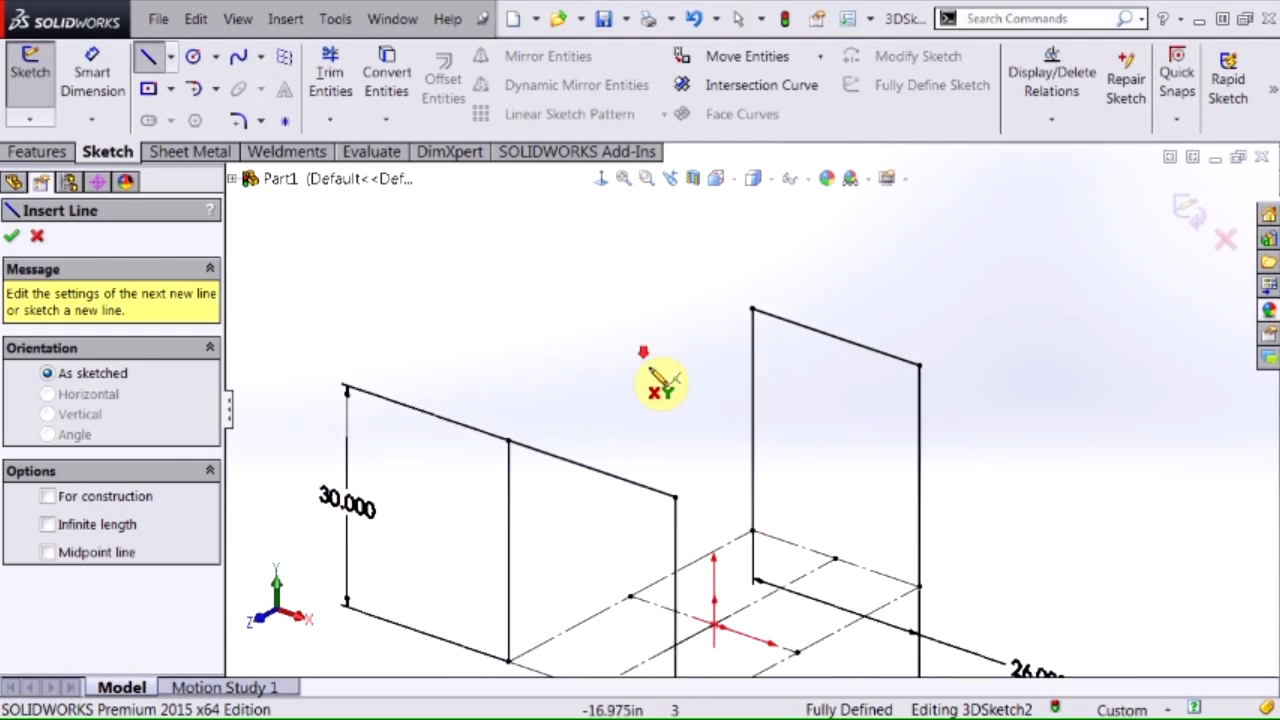
click(510, 440)
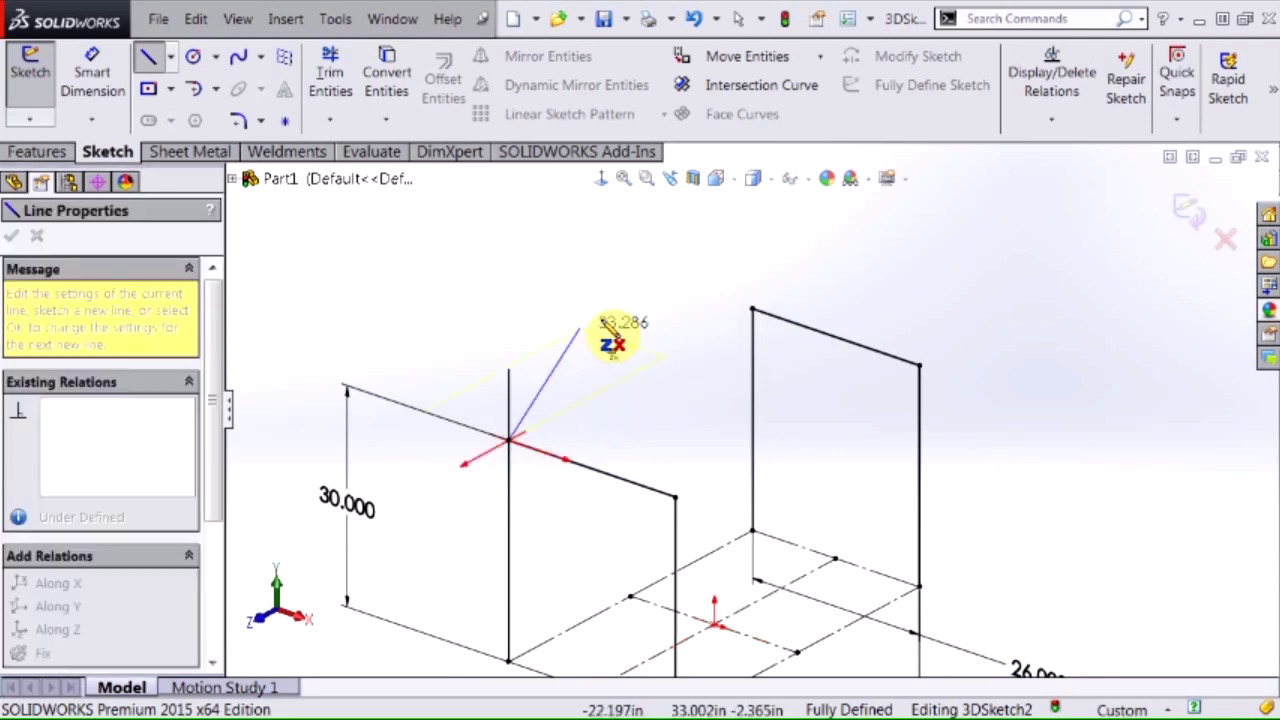
click(753, 310)
key(Escape)
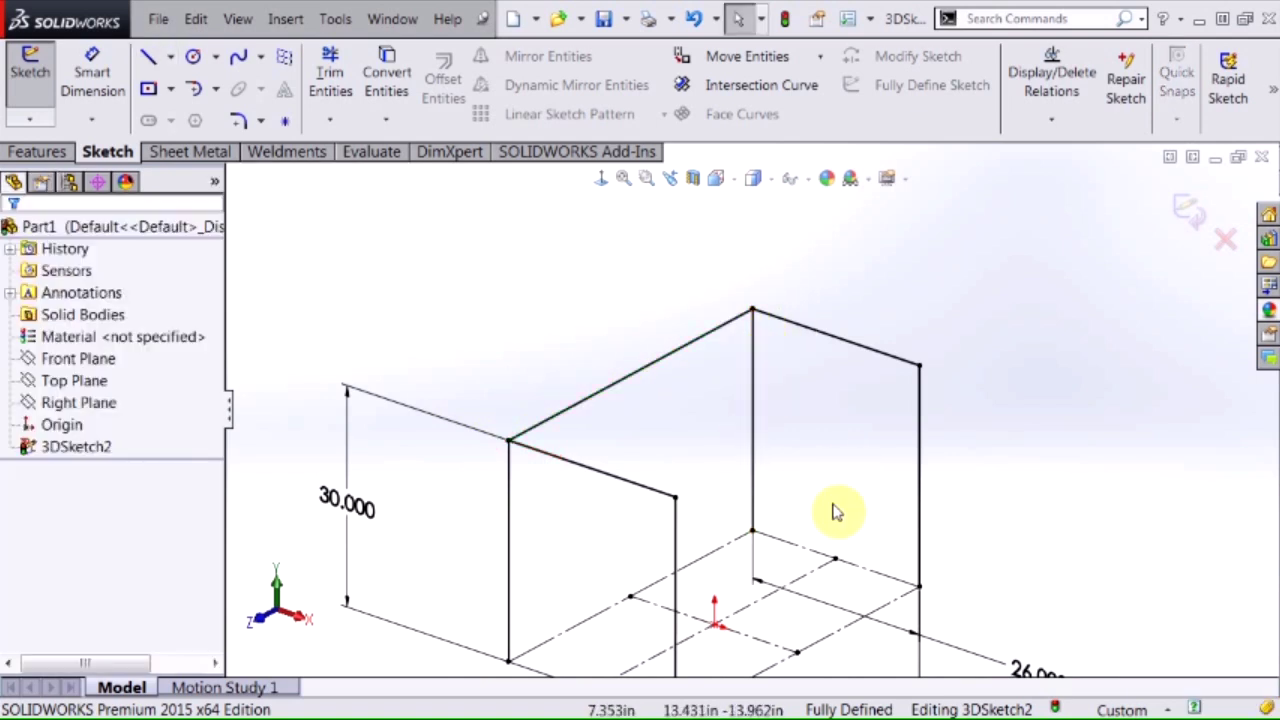
- Sketch a line joining the front frame's right upper corner to the rear frame's right upper corner
key(s)
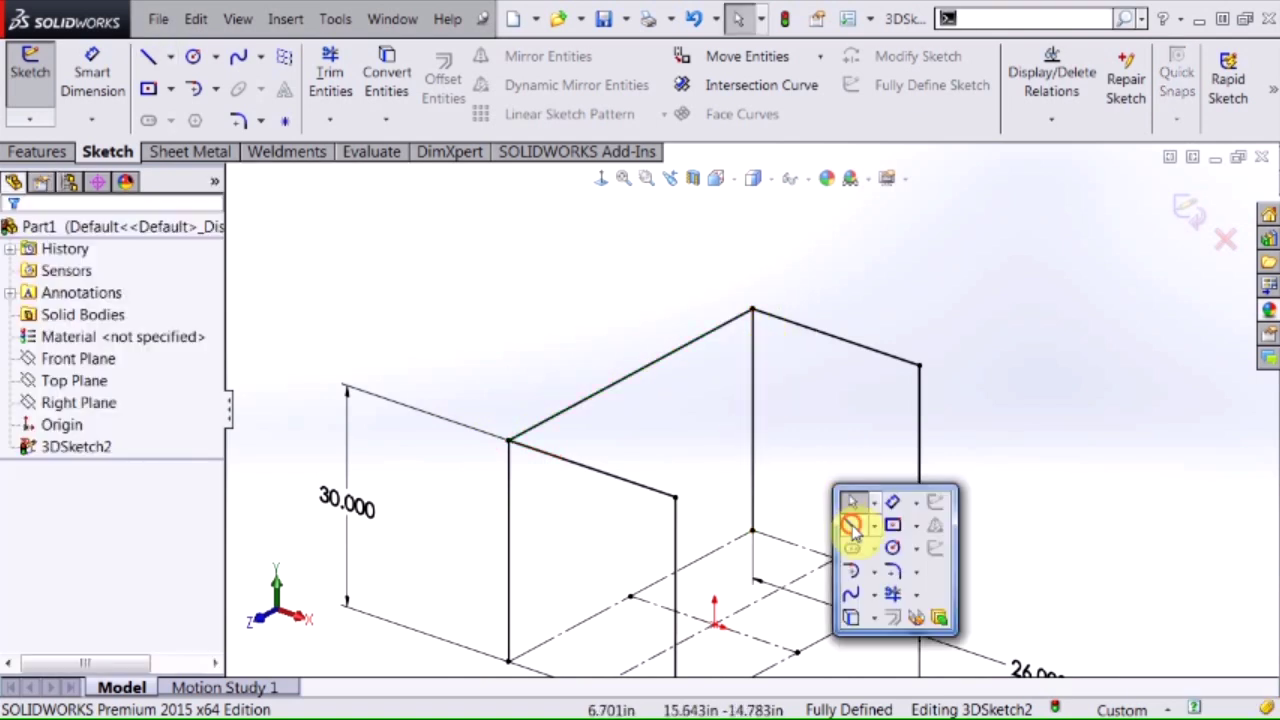
click(852, 527)
click(675, 497)
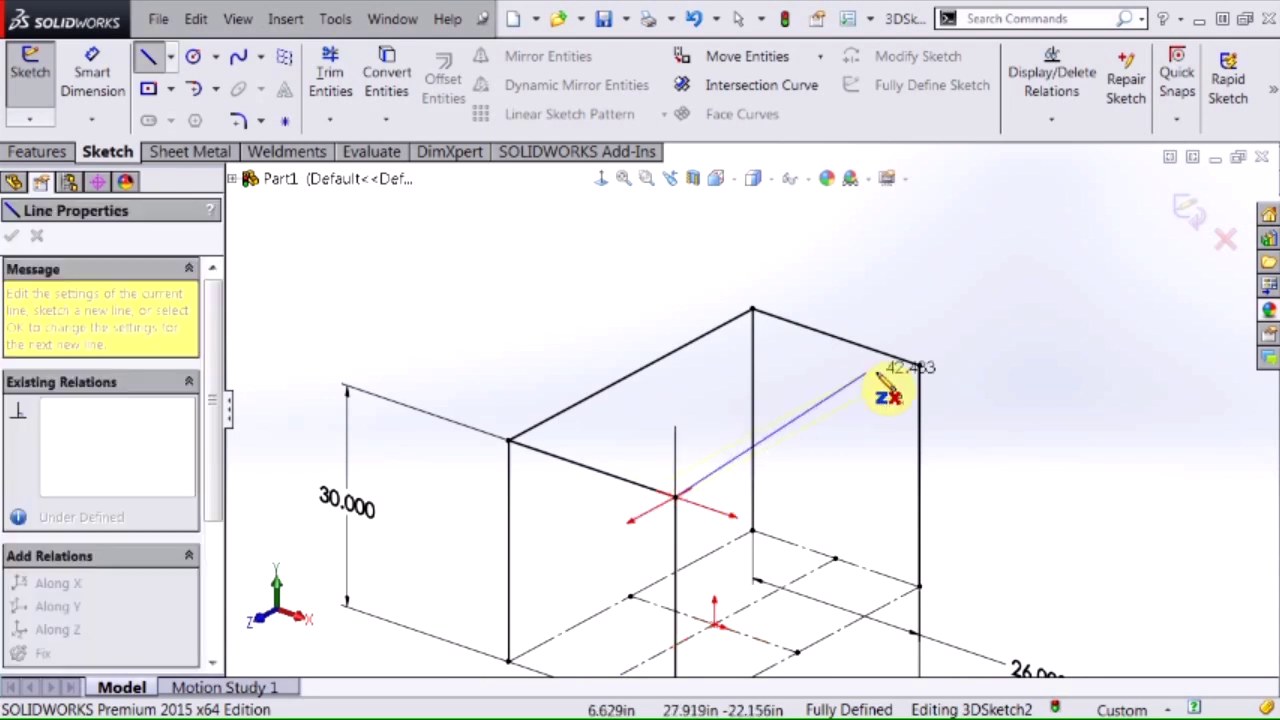
click(918, 366)
key(Escape)
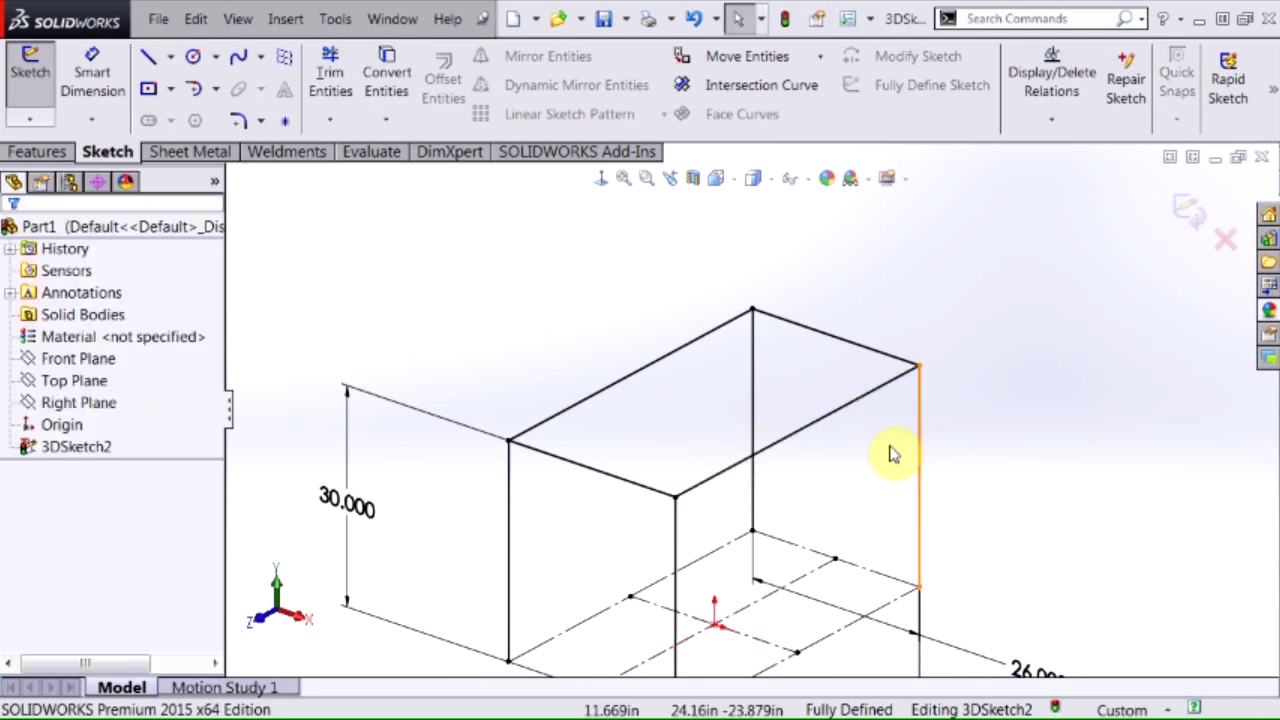
- Sketch a horizontal crossbar along X between the front frame's two uprights, a little above the base rectangle
scroll(777, 528, down, 3)
mouse_move(777, 528)
middle_down()
mouse_move(751, 463)
mouse_move(751, 503)
middle_up()
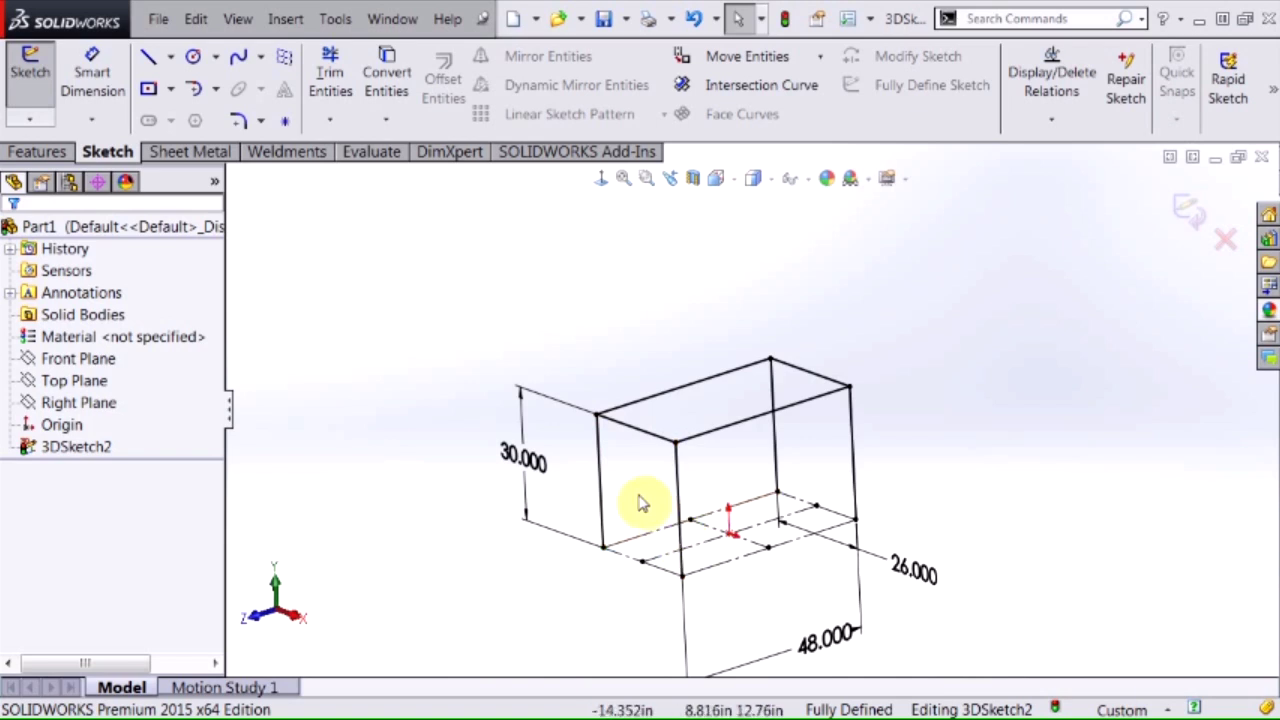
key(s)
click(655, 535)
scroll(652, 531, down, 5)
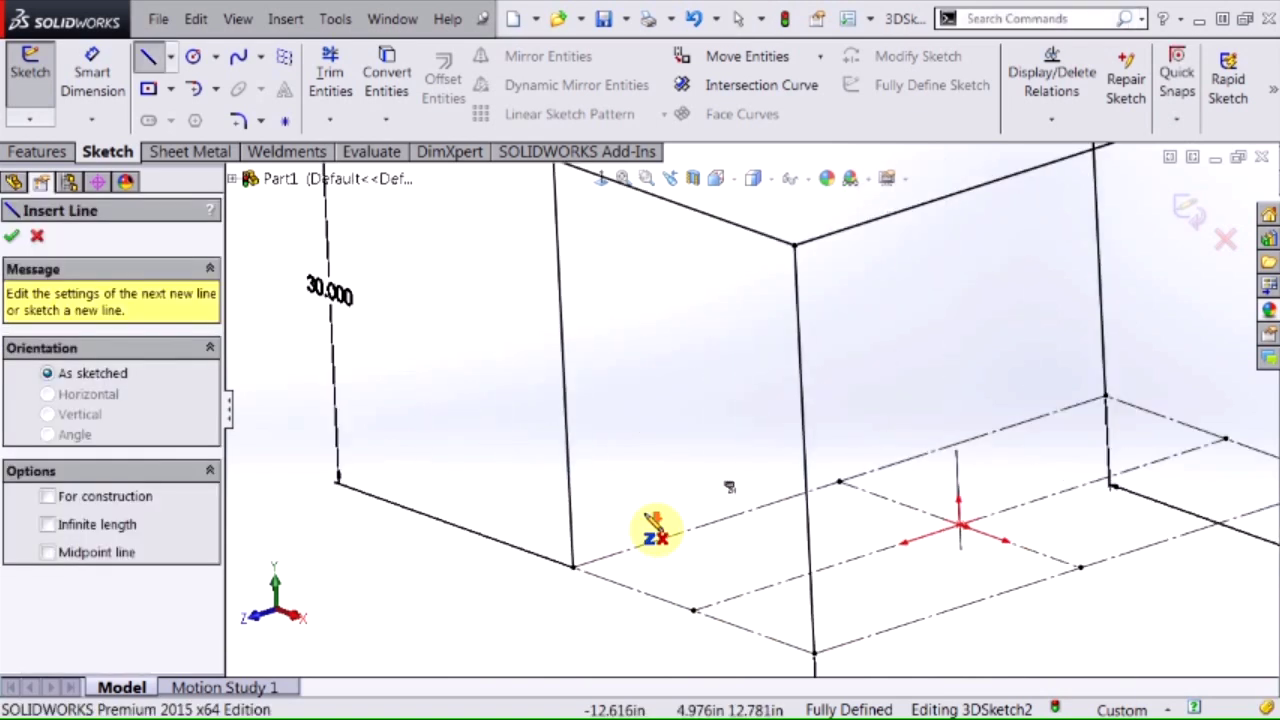
click(568, 441)
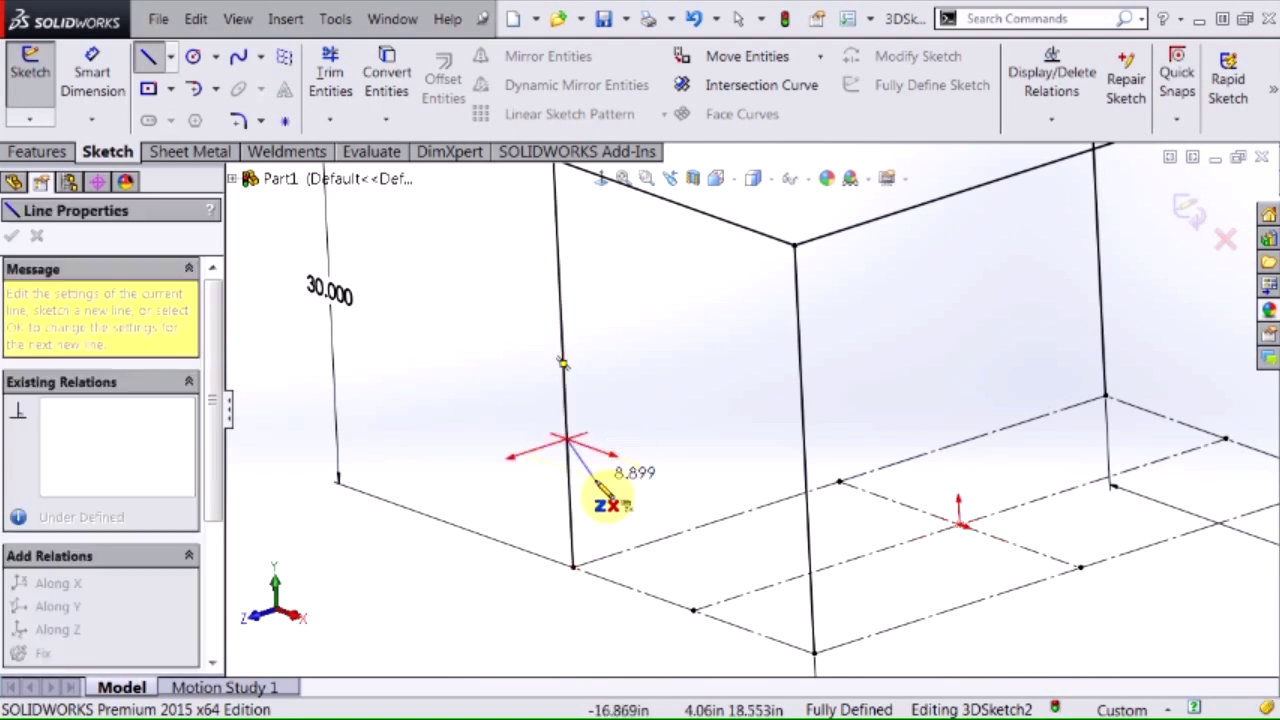
click(810, 527)
key(Escape)
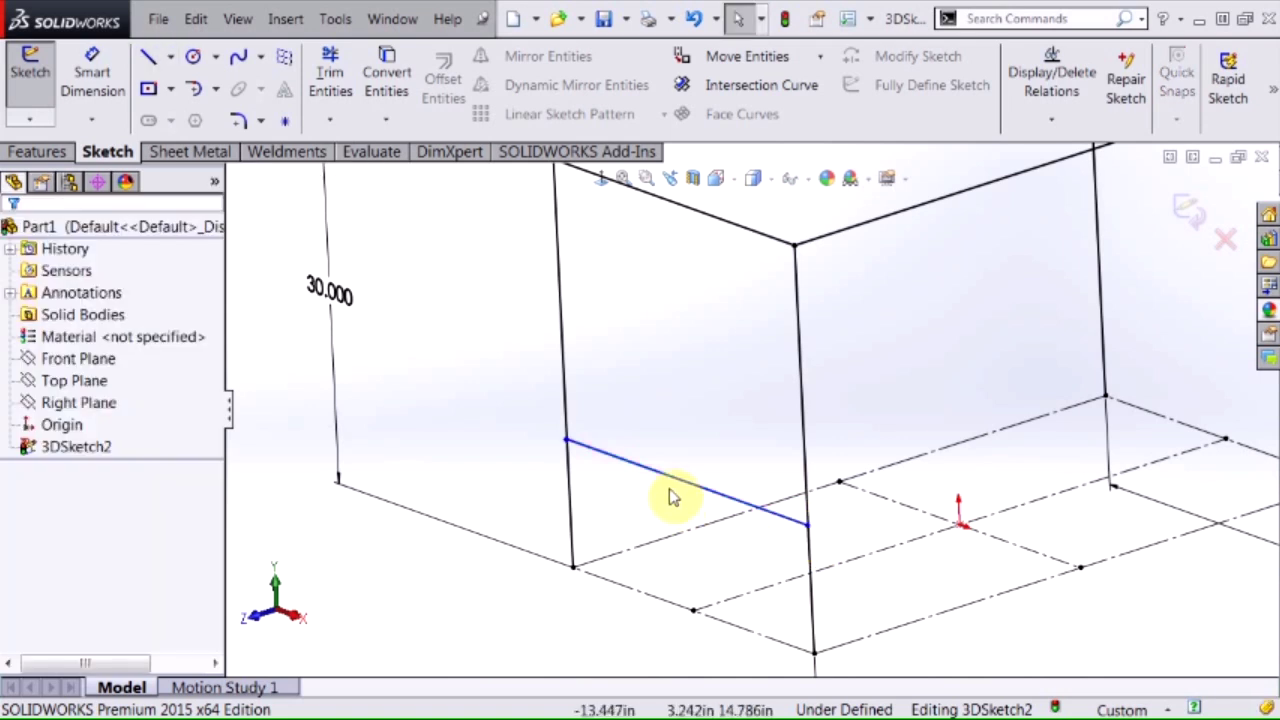
- Dimension the front crossbar 6 inches above the base rectangle's front construction edge
mouse_move(674, 486)
mouse_down()
mouse_move(680, 400)
mouse_move(674, 503)
mouse_up()
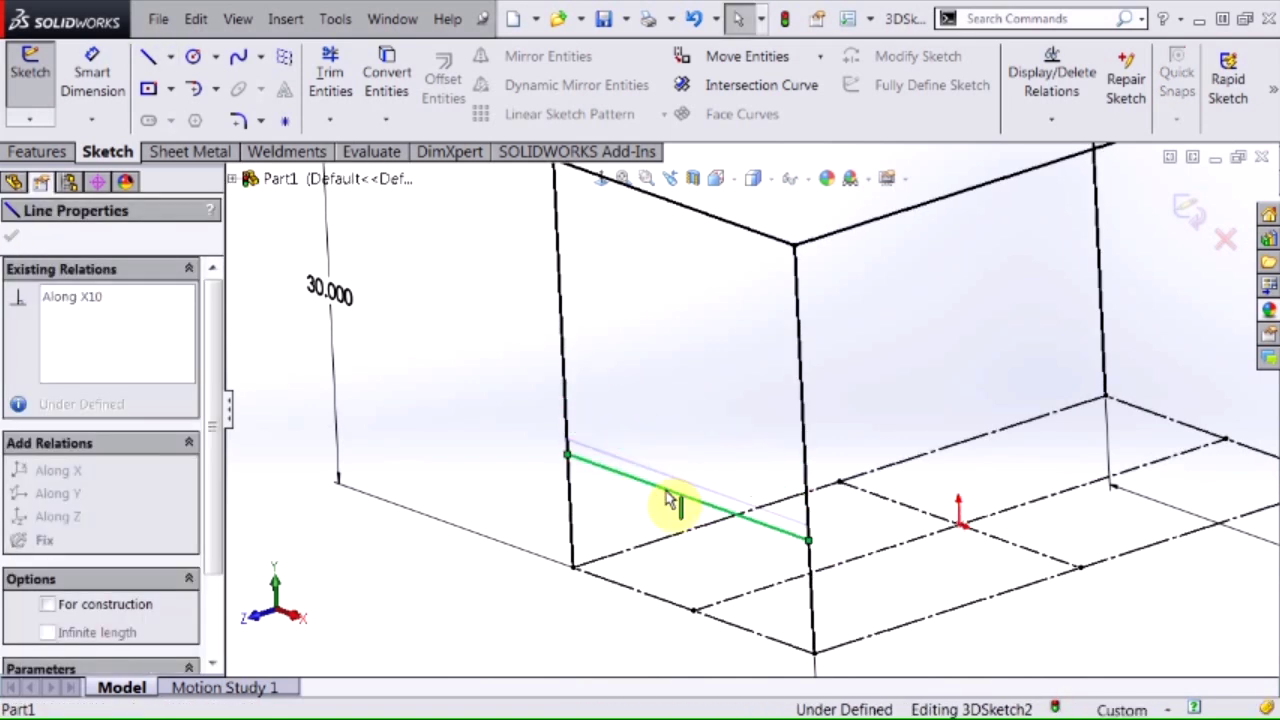
click(483, 442)
right_drag(483, 442, 480, 372)
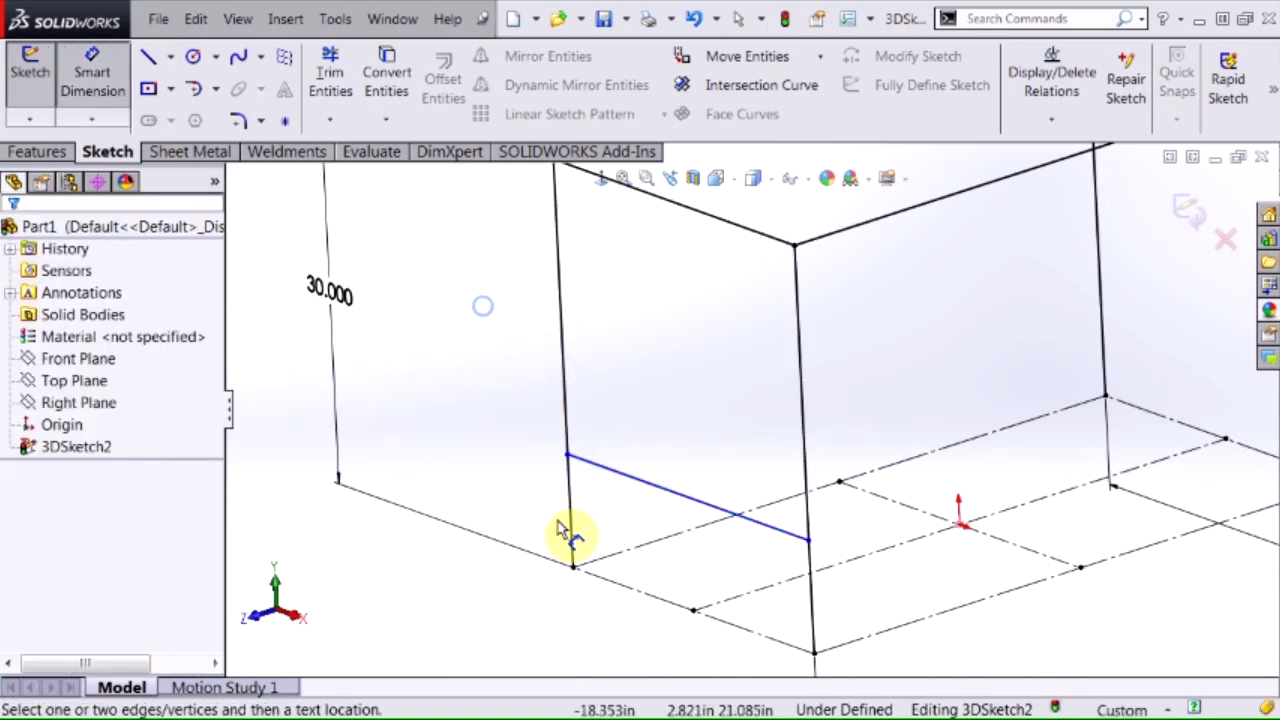
click(605, 590)
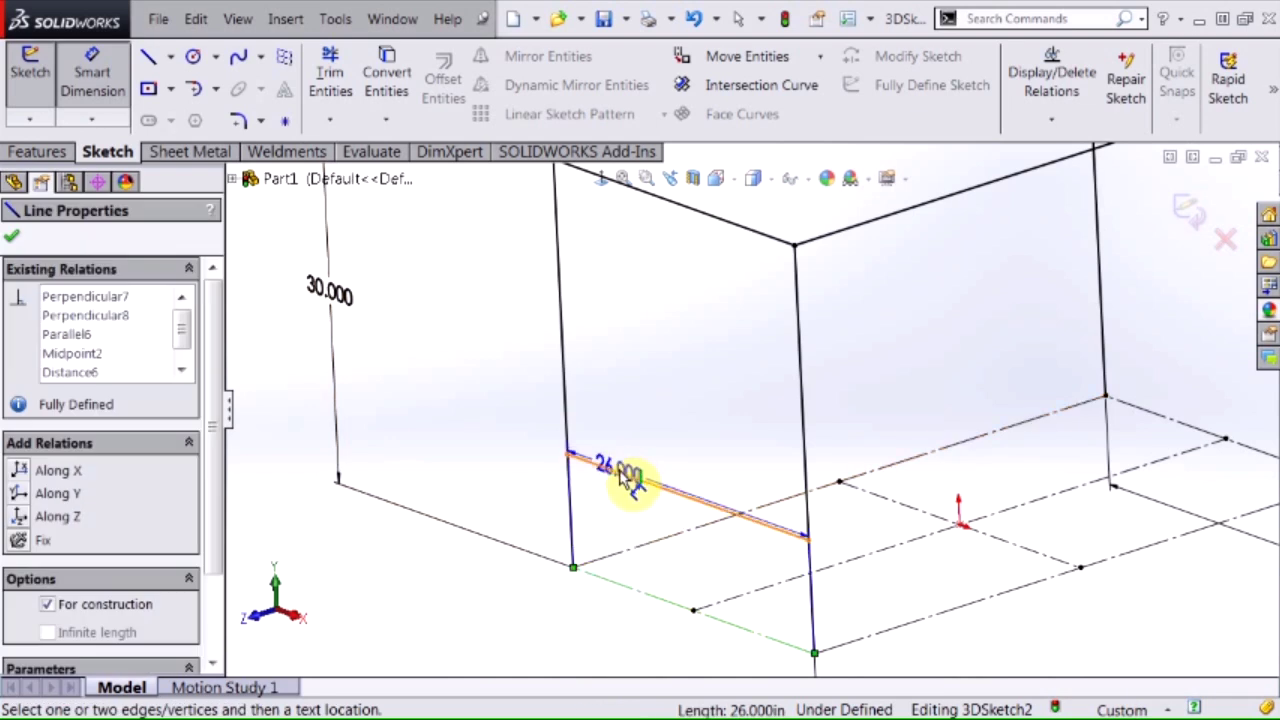
click(632, 477)
click(465, 474)
text(6)
key(Return)
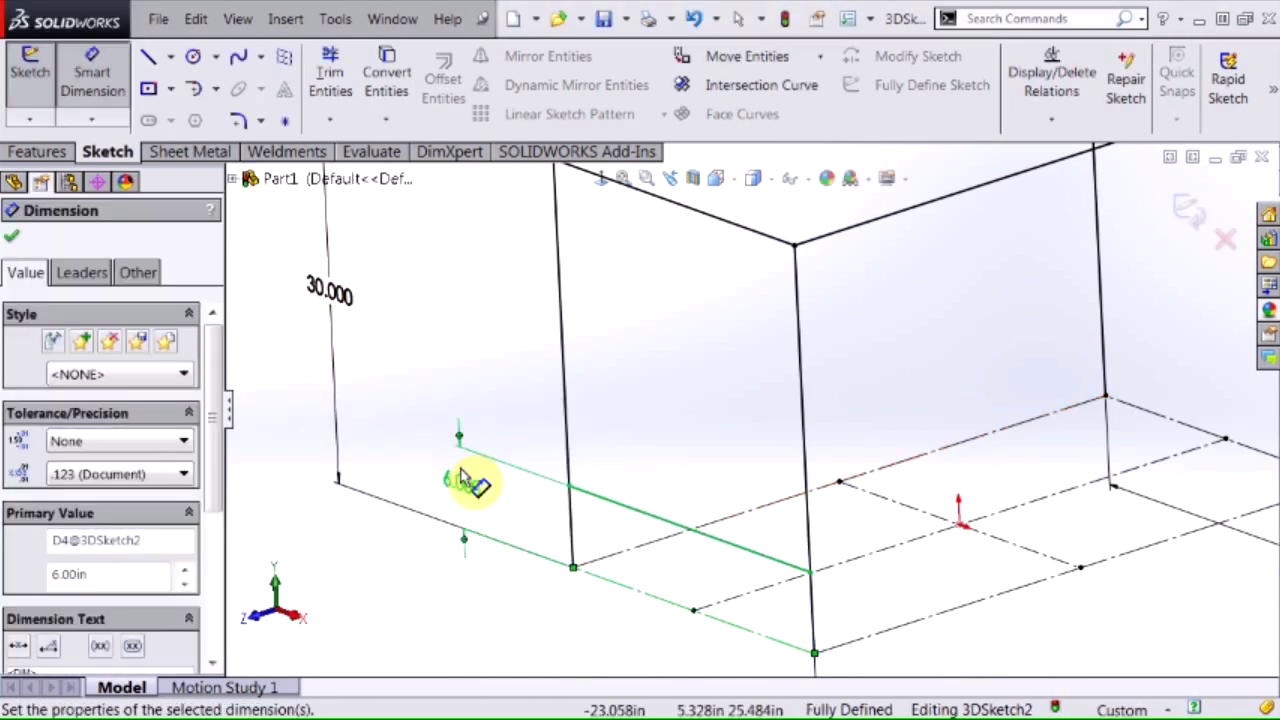
click(288, 292)
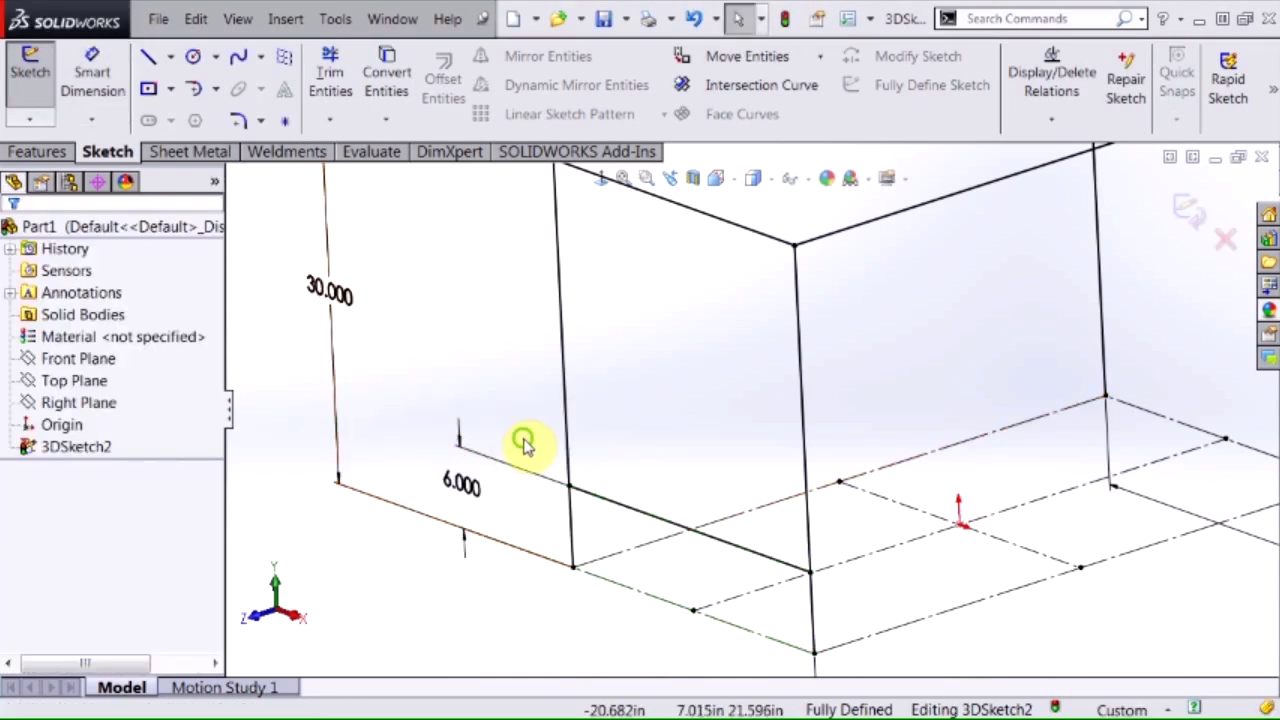
- Sketch a horizontal crossbar along X between the rear frame's two uprights, above the base rectangle
mouse_move(523, 443)
middle_down()
mouse_move(523, 486)
mouse_move(524, 456)
middle_up()
scroll(720, 460, up, 3)
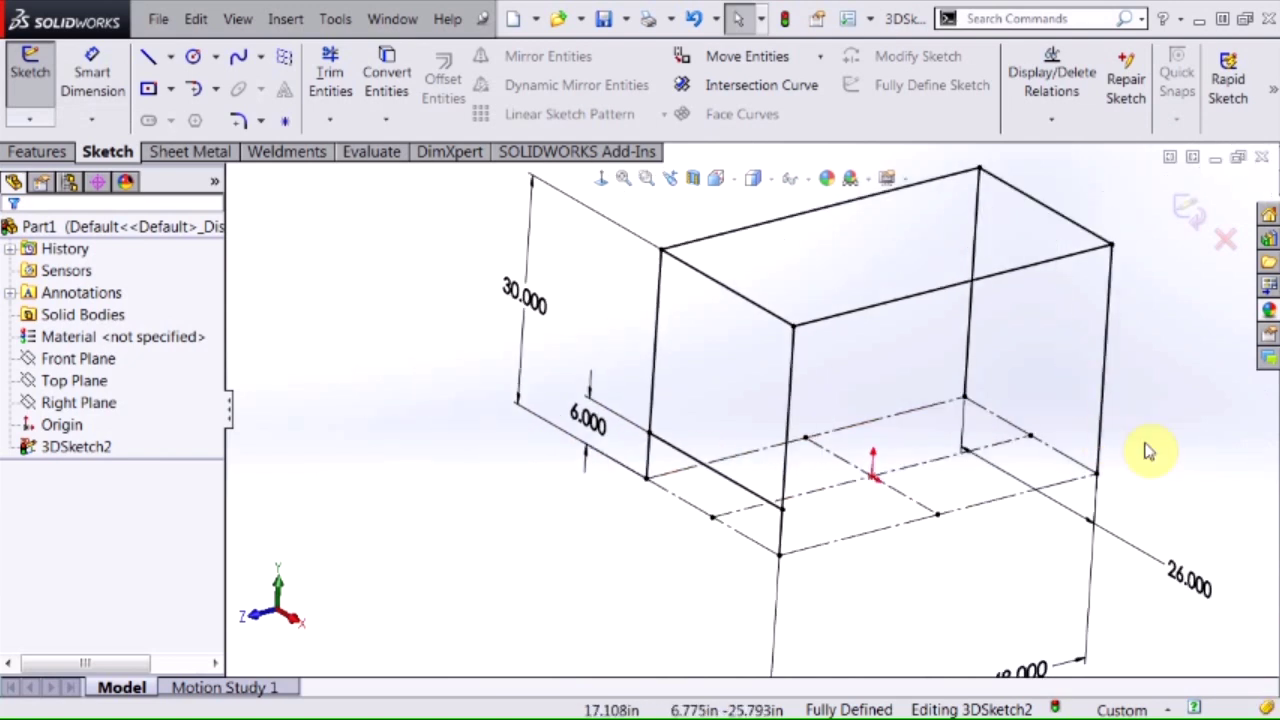
key(s)
click(1176, 521)
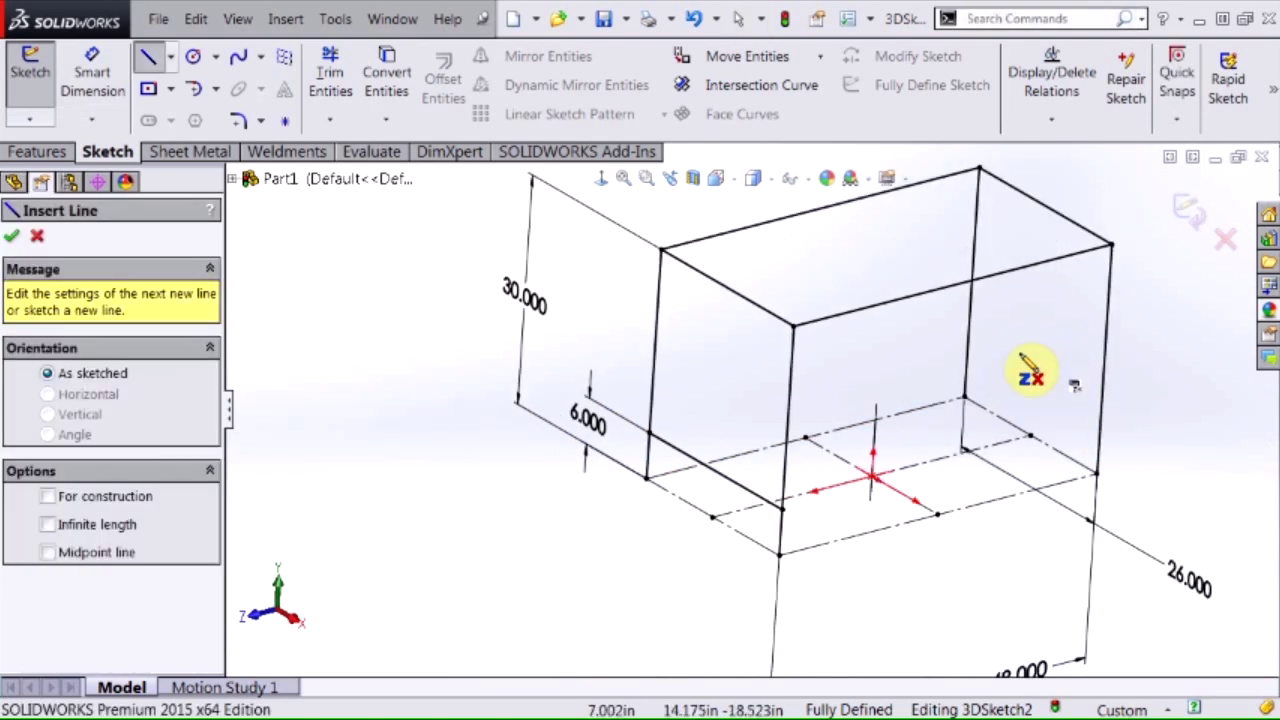
click(965, 346)
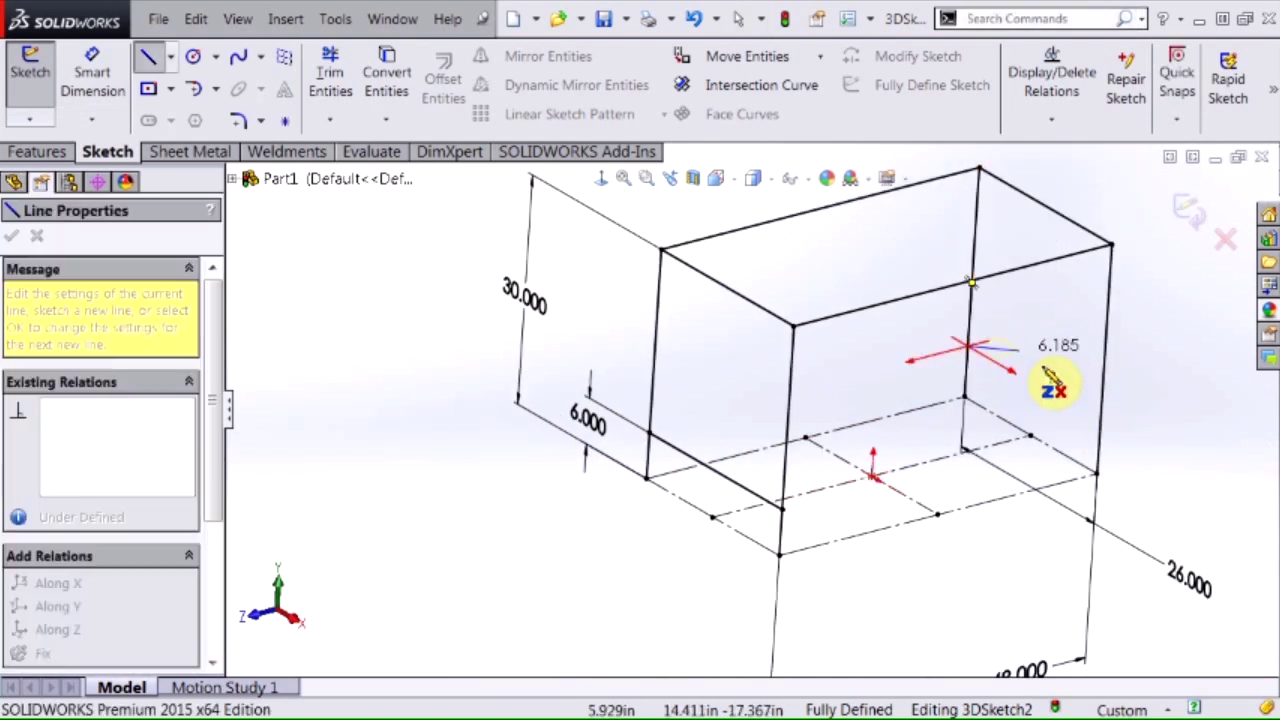
click(1101, 426)
key(Escape)
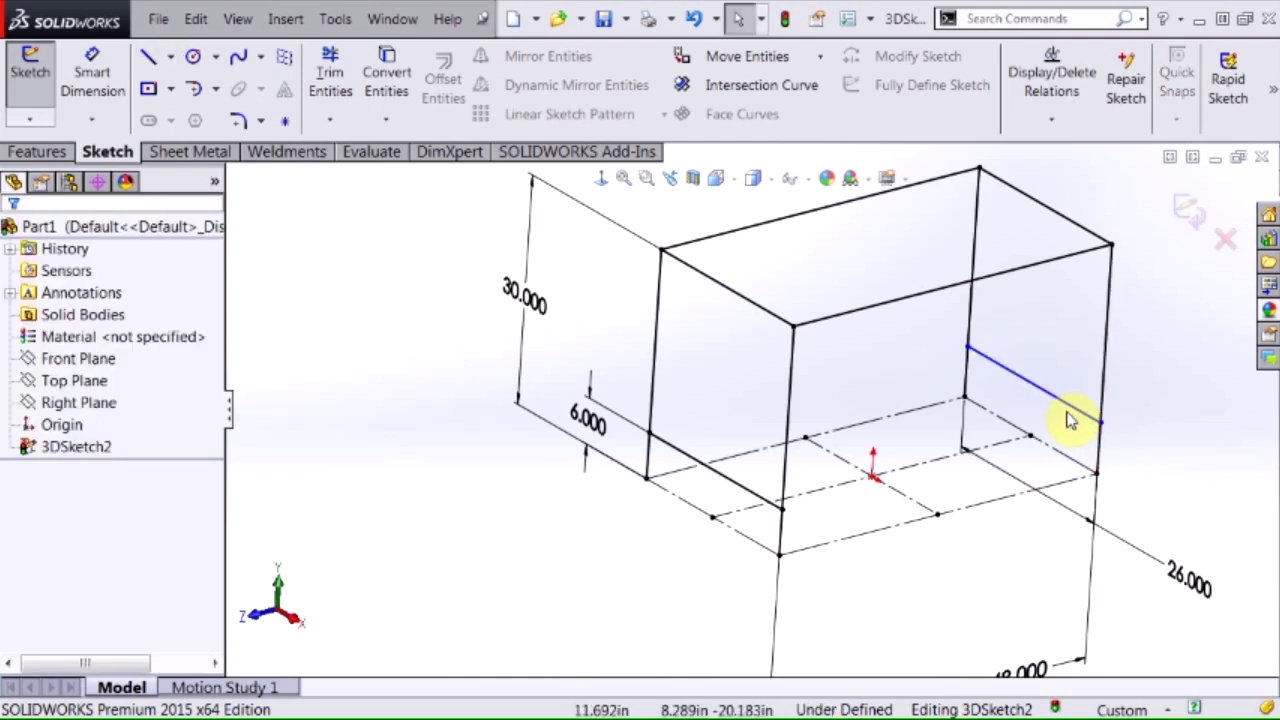
- Sketch a line from the rear crossbar's midpoint to the front crossbar's midpoint
right_drag(1160, 440, 1160, 422)
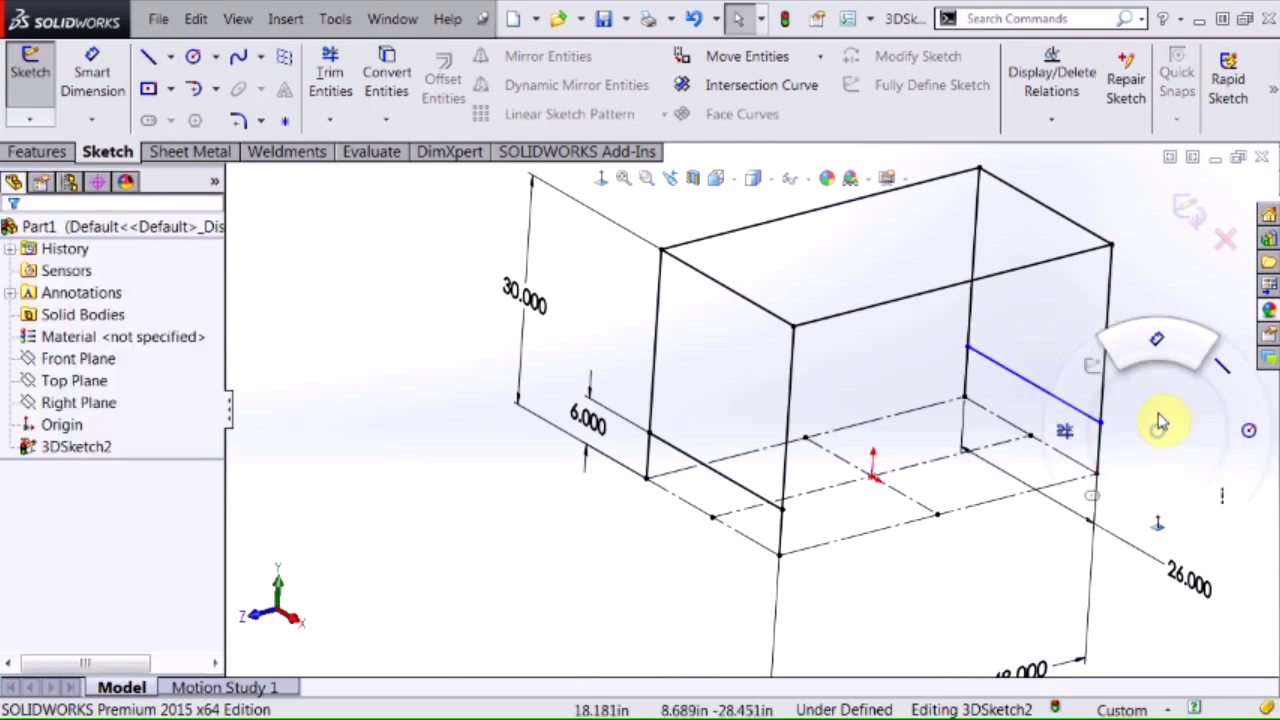
right_drag(1200, 385, 1224, 368)
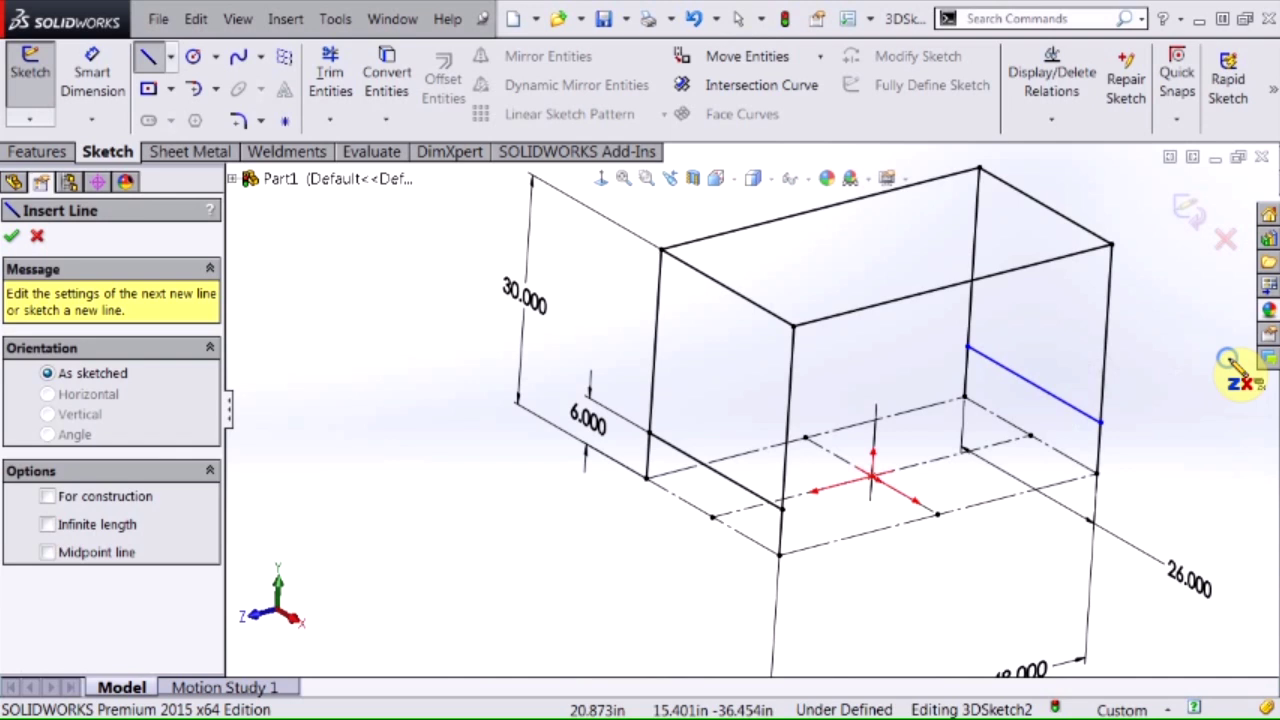
click(1033, 386)
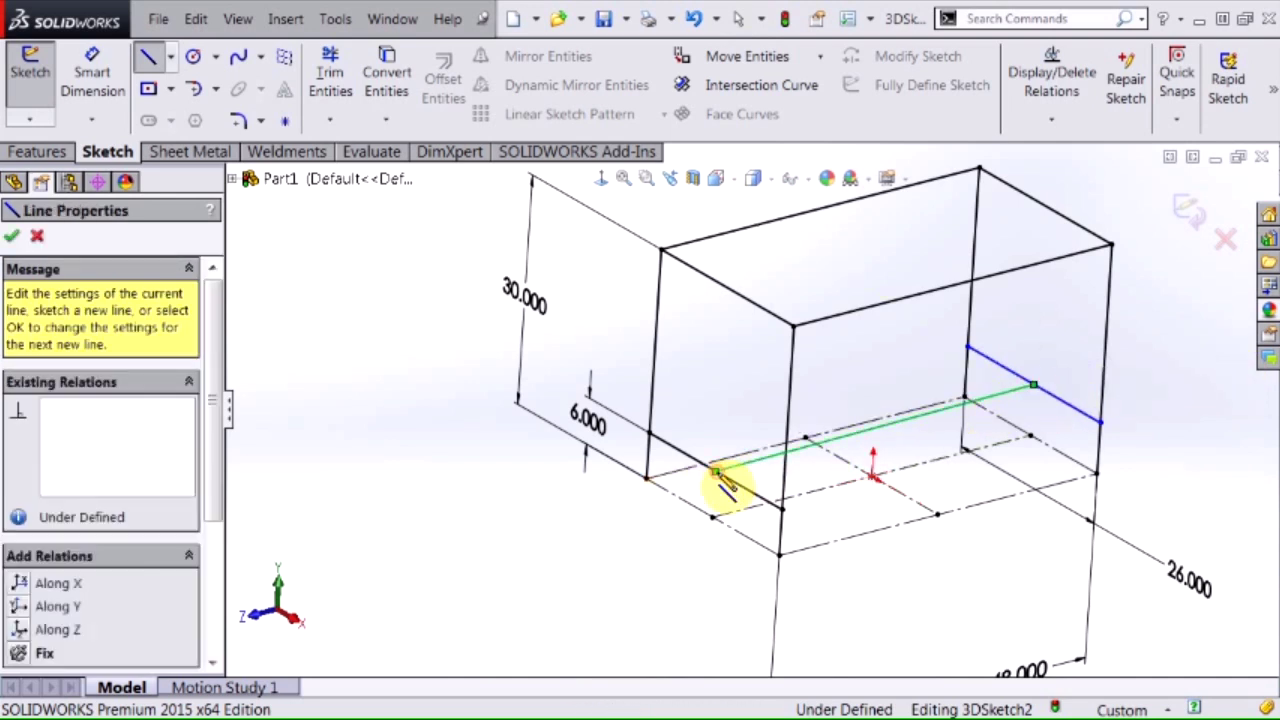
click(716, 472)
key(Escape)
- Raise the rear crossbar by its midpoint to test how freely it and the connecting line can move
middle_drag(1046, 423, 1003, 402)
drag(1066, 405, 1062, 357)
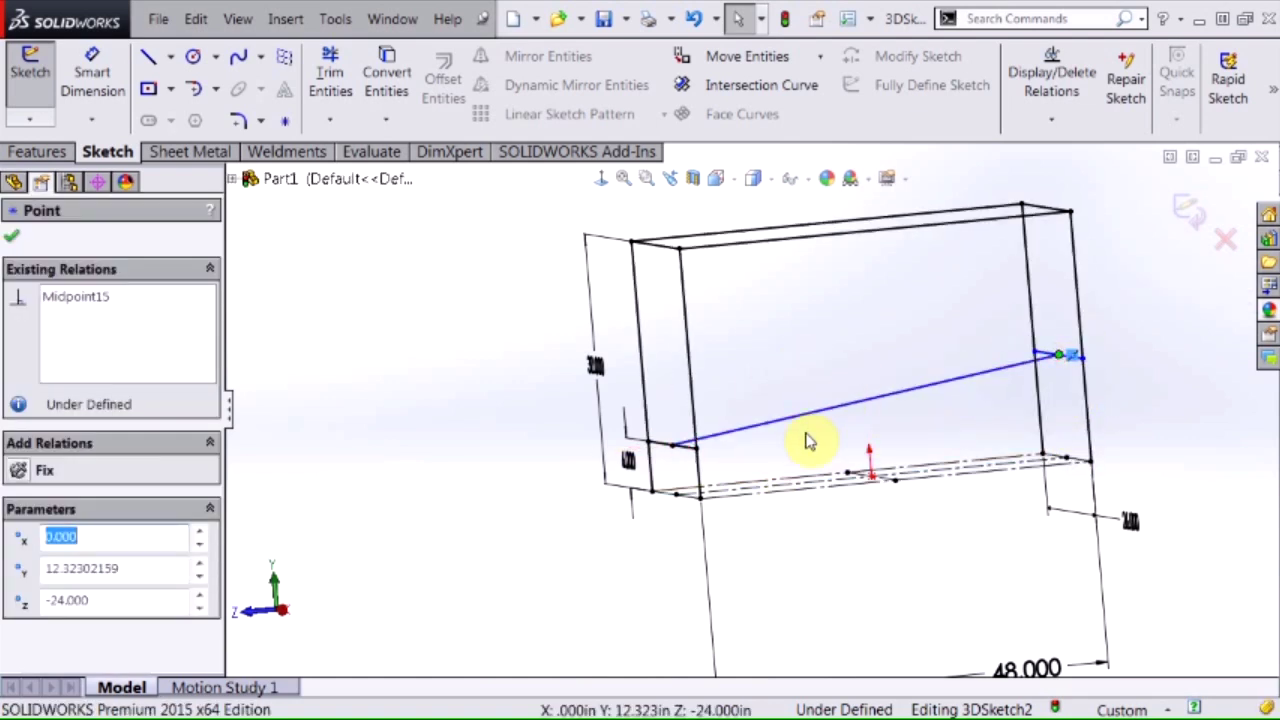
drag(700, 458, 683, 460)
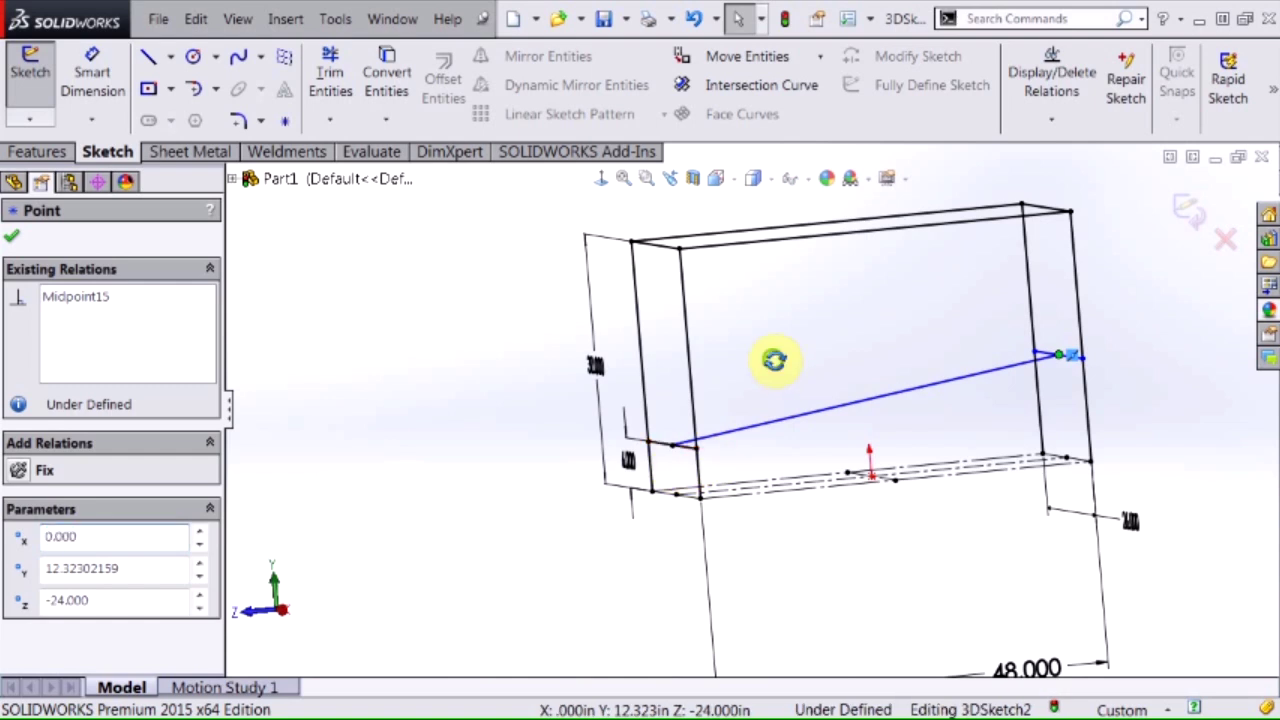
- Add an Along Z relation to the line connecting the two crossbar midpoints
middle_drag(771, 363, 849, 443)
click(843, 418)
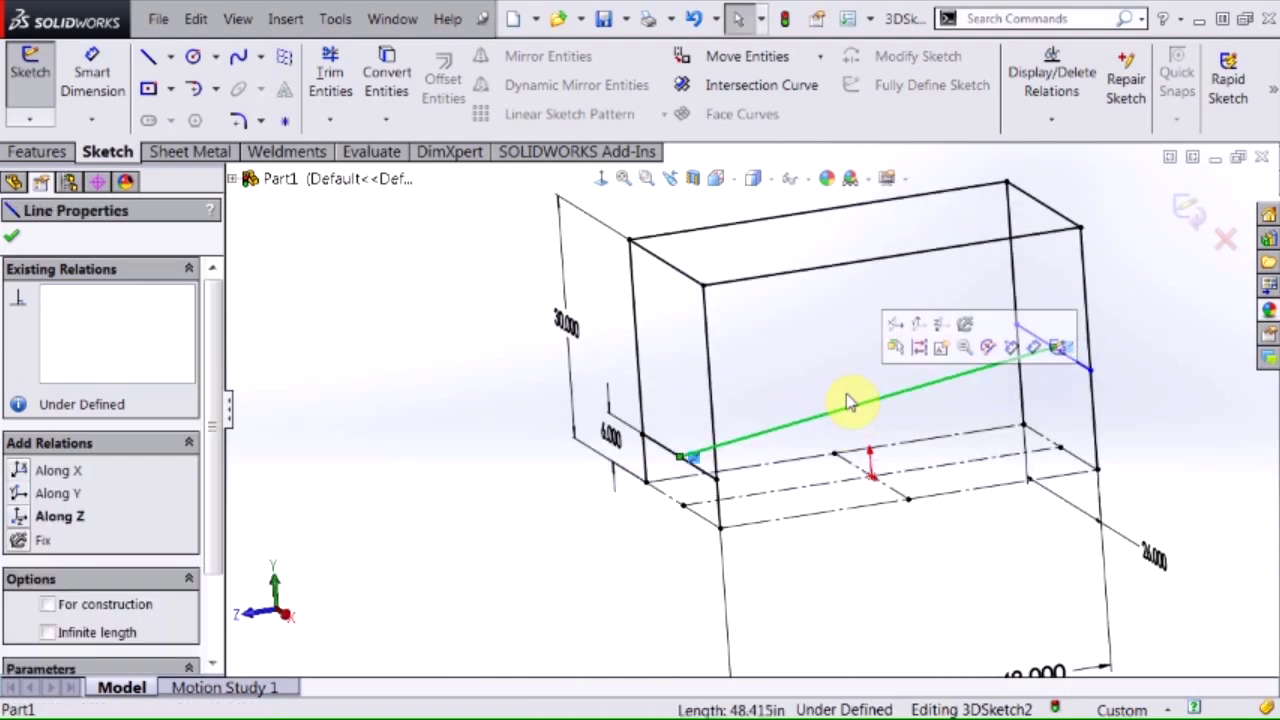
click(941, 325)
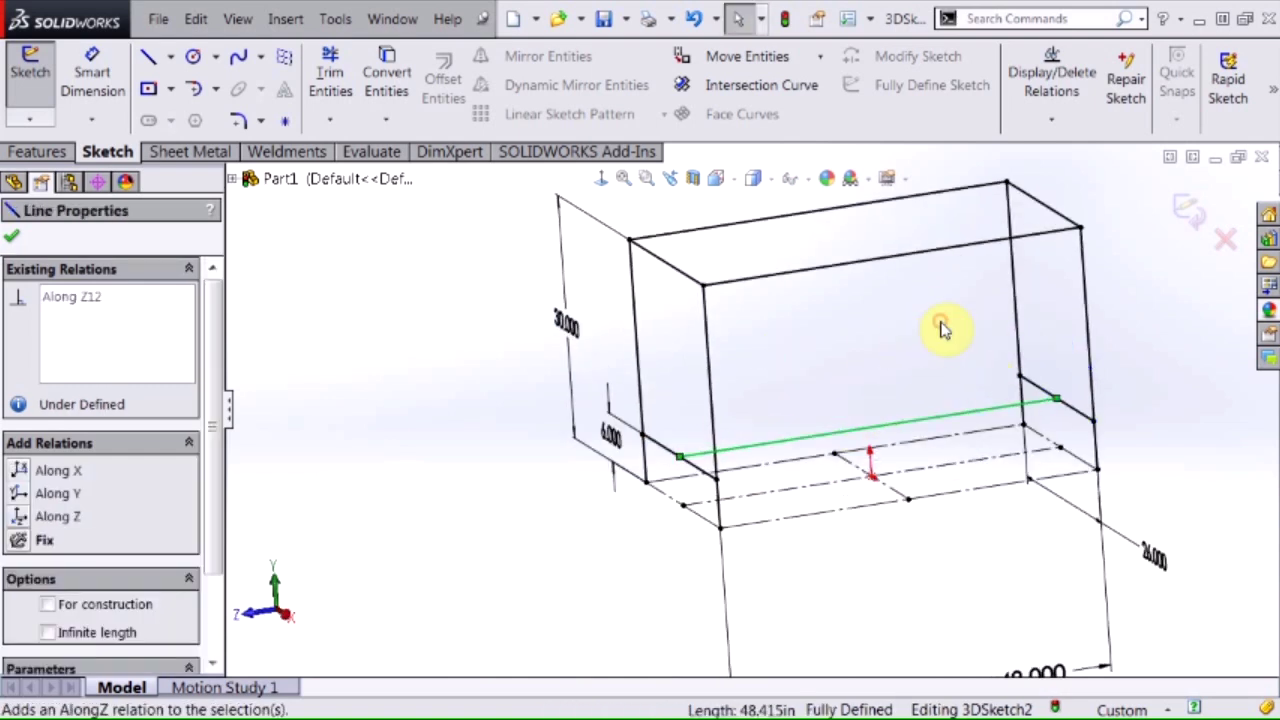
click(1193, 437)
mouse_move(1171, 443)
middle_down()
mouse_move(1194, 471)
mouse_move(1171, 466)
middle_up()
scroll(1037, 373, up, 3)
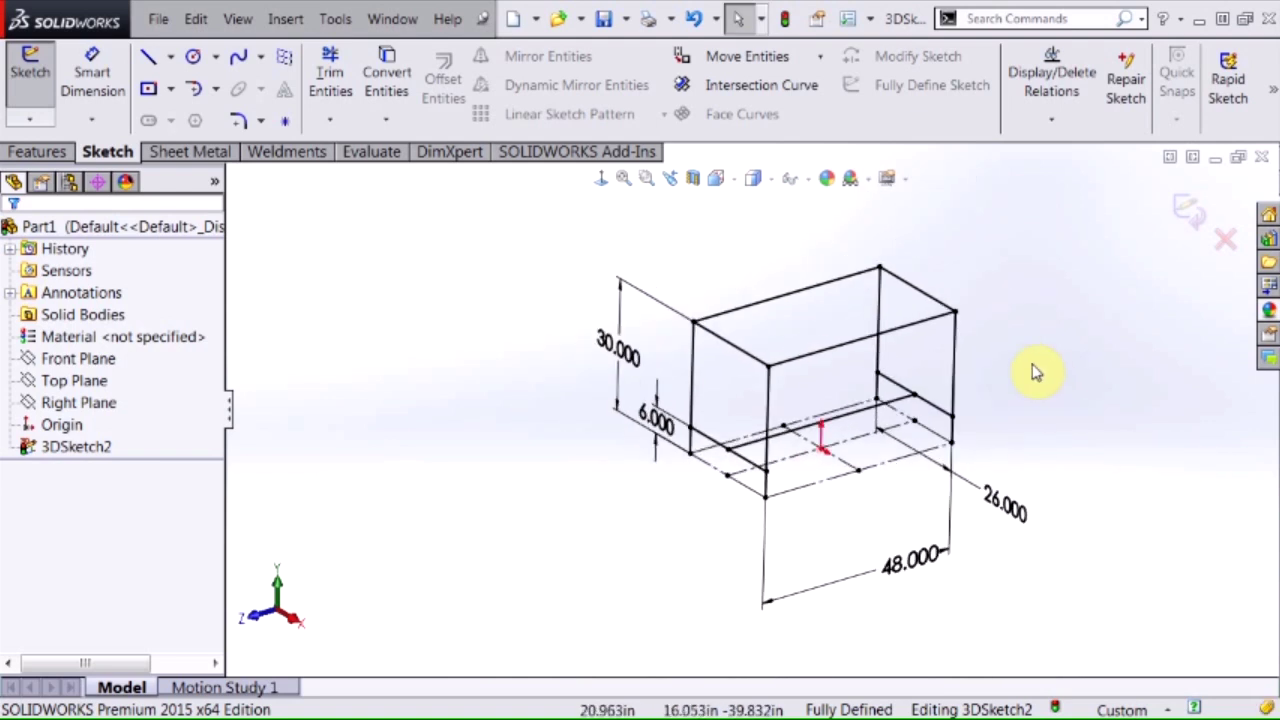
scroll(1037, 373, down, 2)
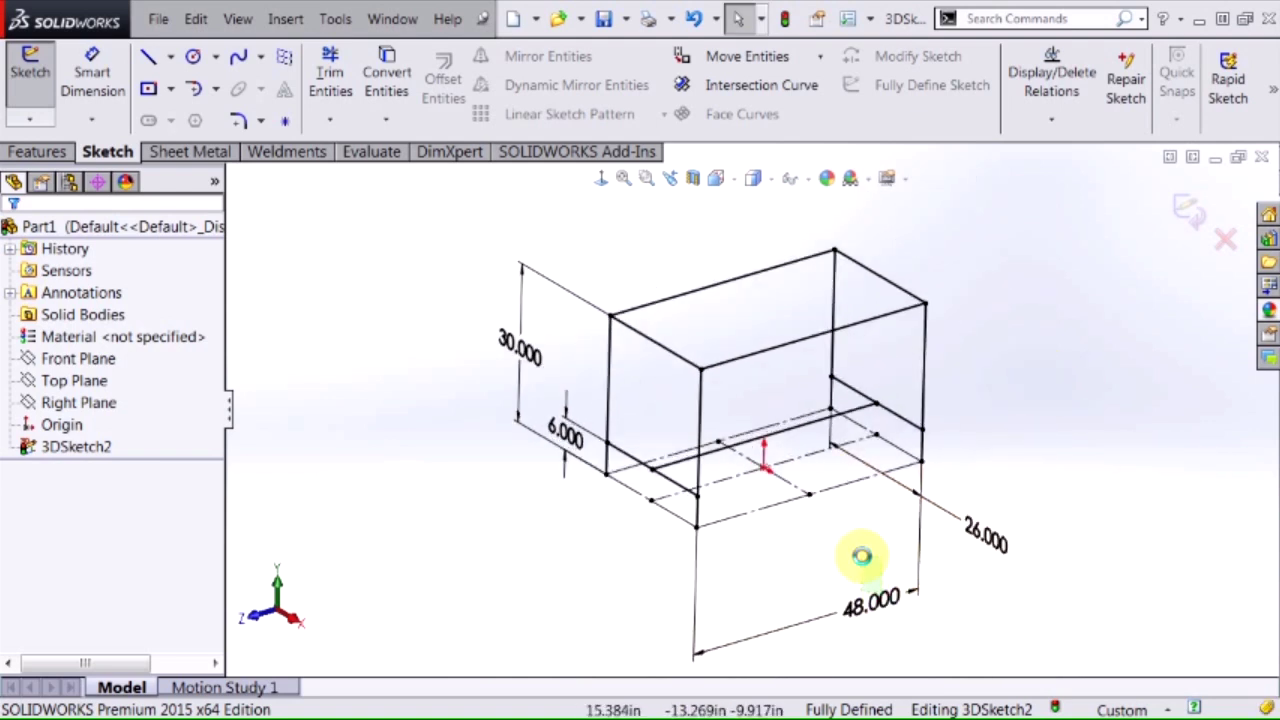
click(903, 543)
click(1057, 463)
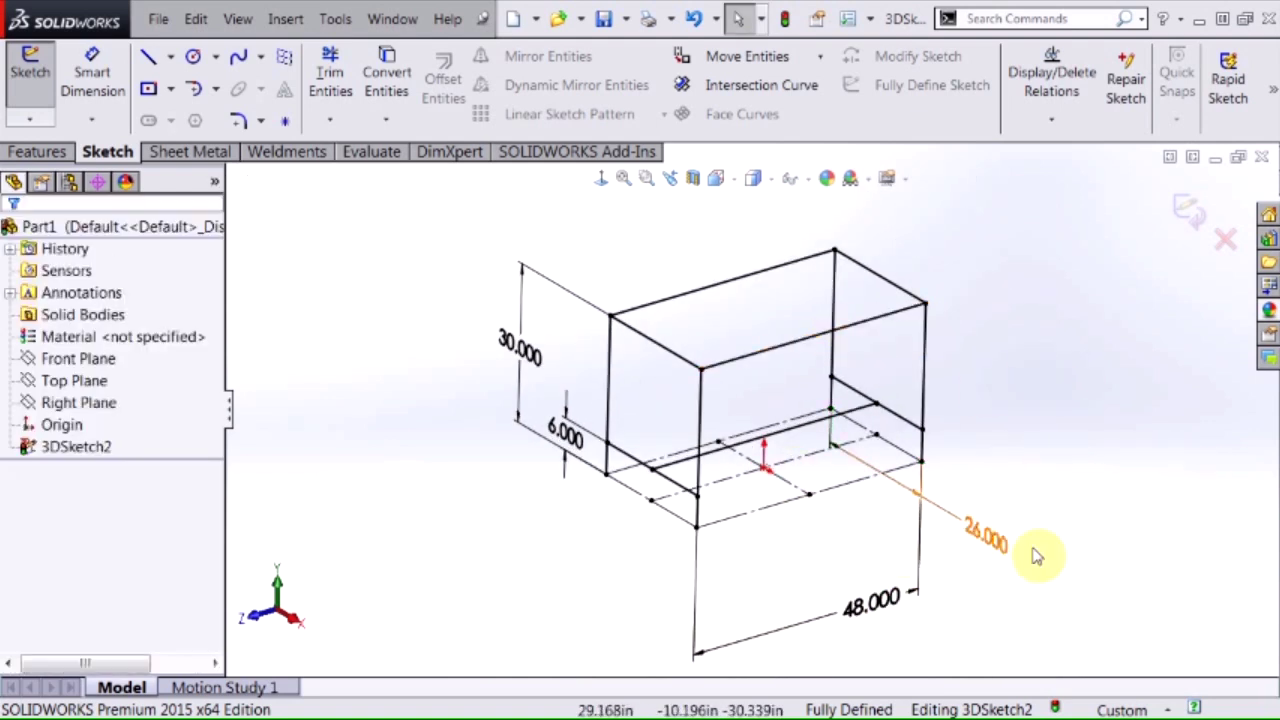